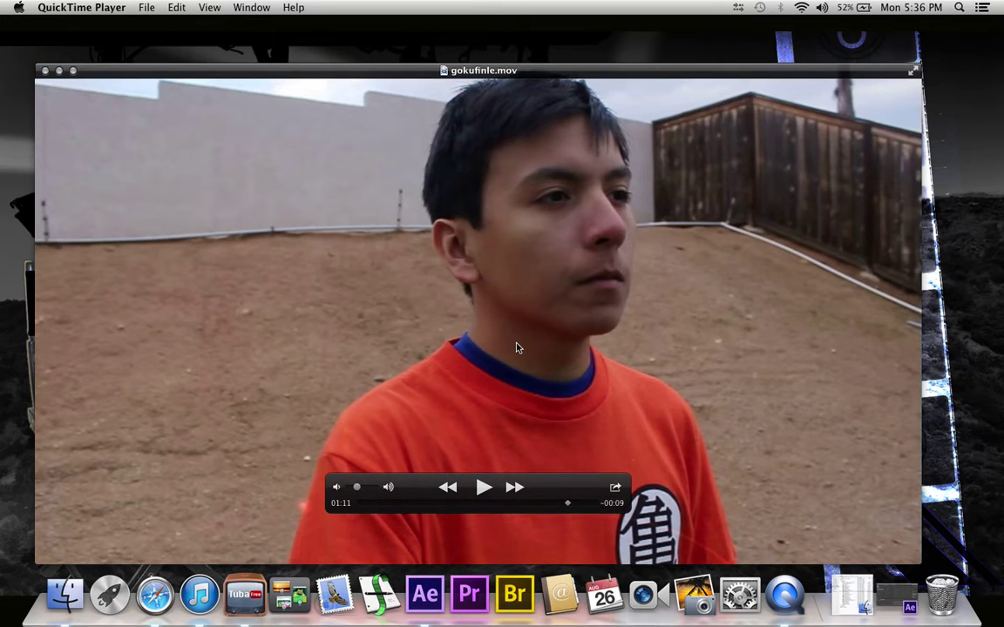
- Play gokufinle.mov to its end in QuickTime Player, then minimize the player window
{"action": "left_click", "coordinate": [484, 490]}
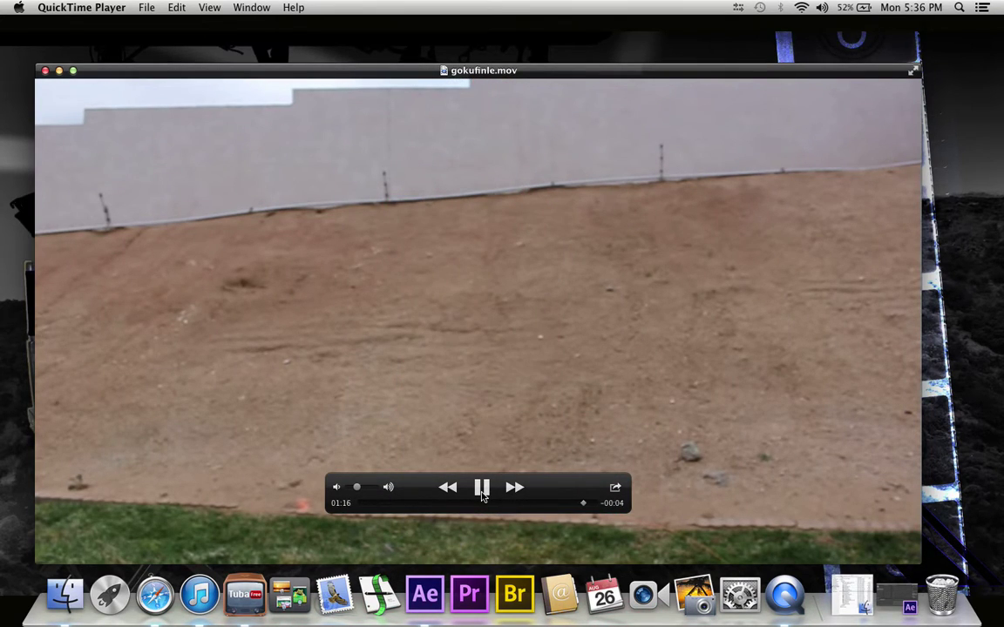
{"action": "left_click", "coordinate": [482, 490]}
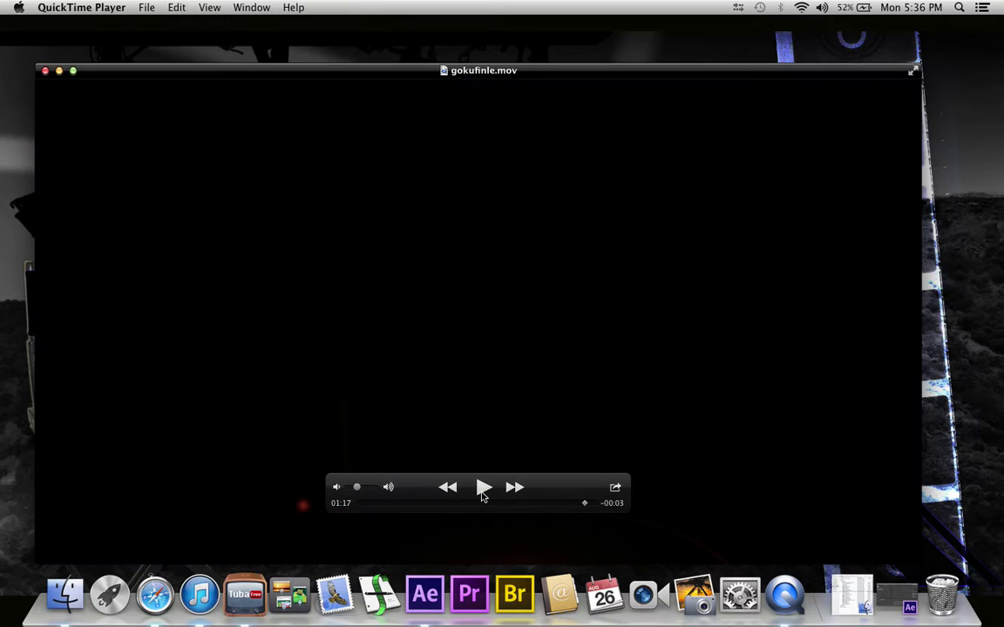
{"action": "left_click", "coordinate": [60, 72]}
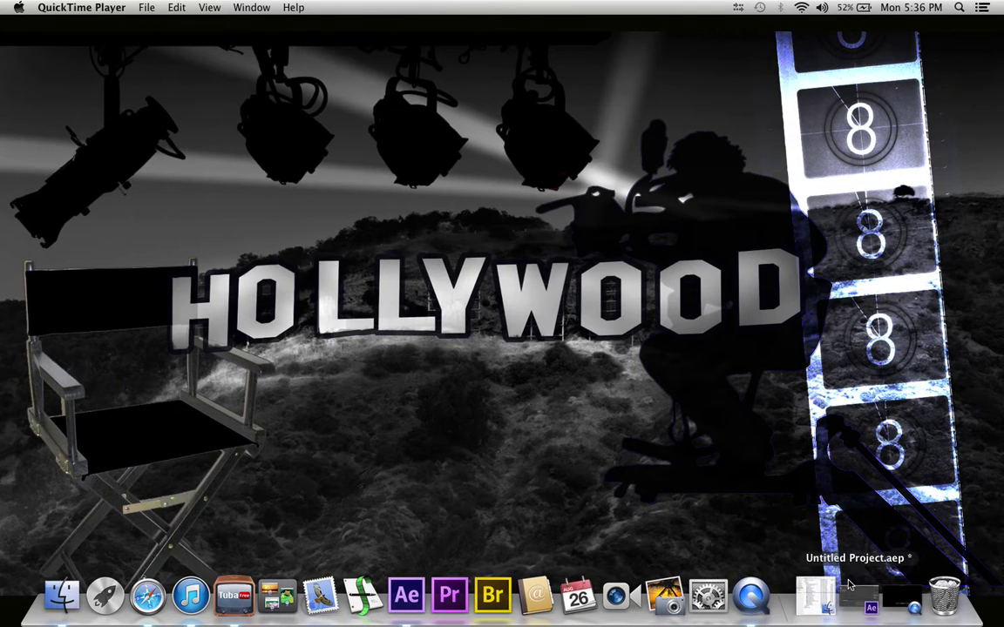
- Restore After Effects and select the imported MVI_2751.MOV clip in the Project panel
{"action": "left_click", "coordinate": [853, 594]}
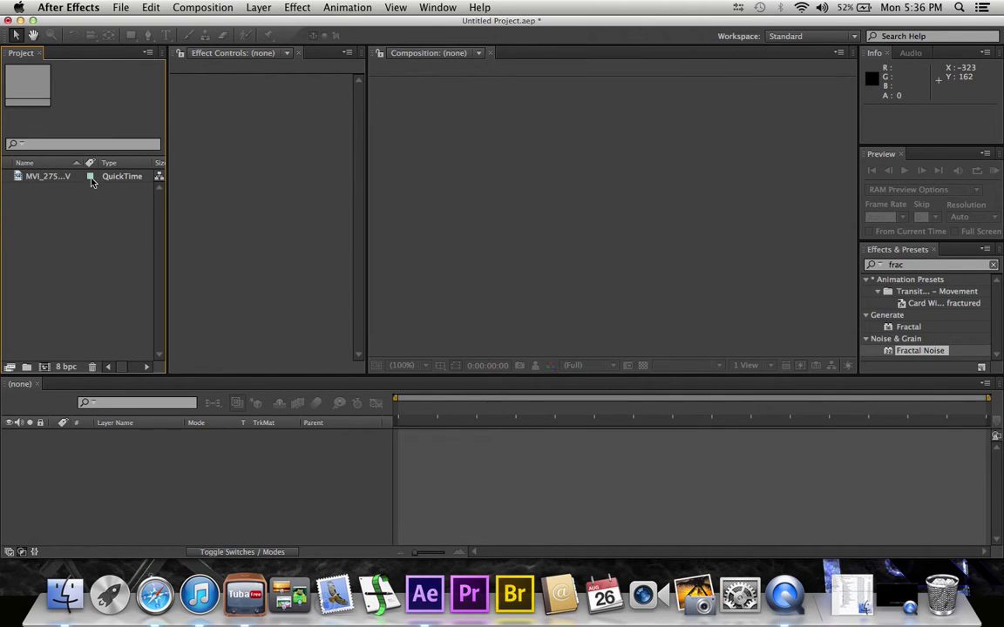
{"action": "left_click", "coordinate": [19, 178]}
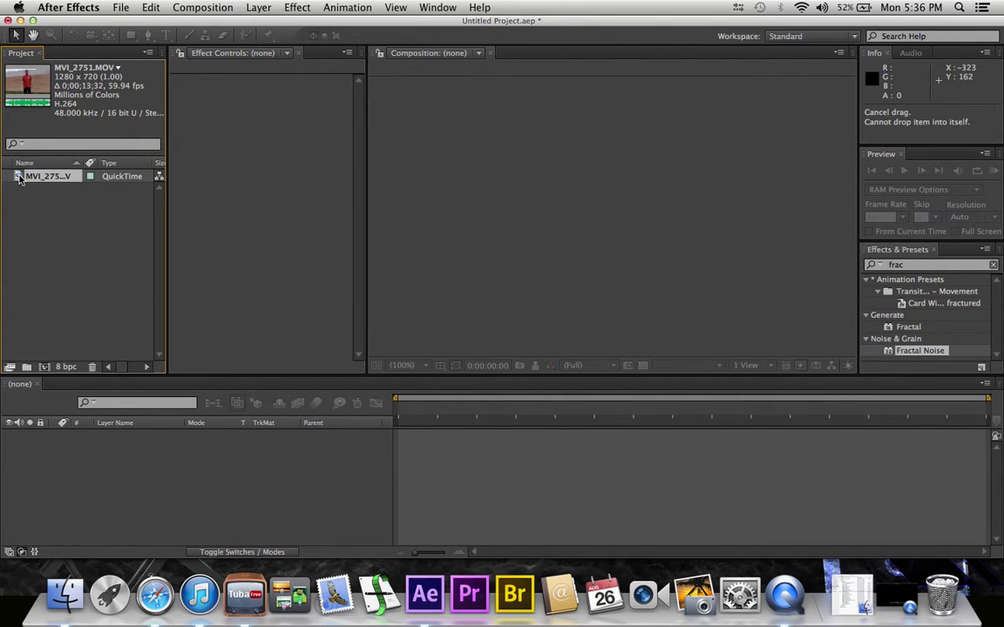
{"action": "left_click", "coordinate": [155, 283]}
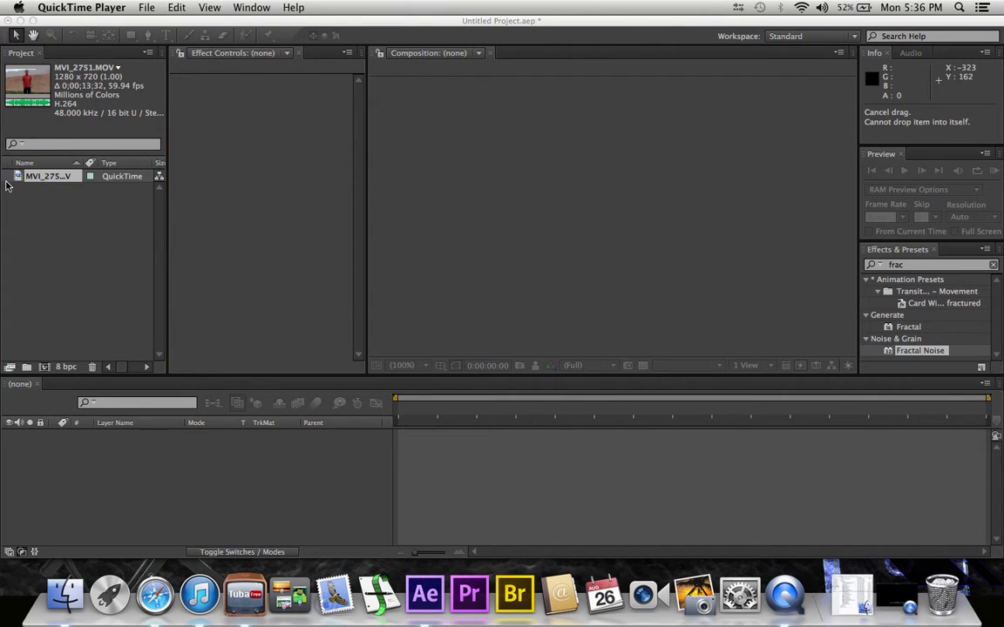
{"action": "left_click_drag", "start_coordinate": [18, 172], "coordinate": [45, 361]}
- Create the MVI_2751 composition from the footage, preview it, and trim the boy layer's end
{"action": "left_click_drag", "start_coordinate": [22, 178], "coordinate": [45, 367]}
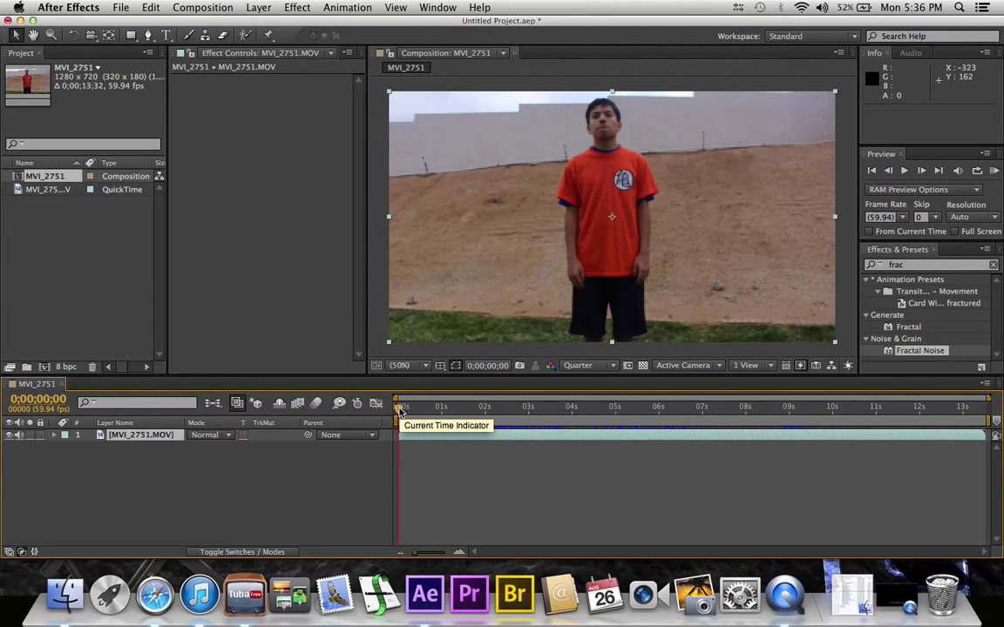
{"action": "mouse_move", "coordinate": [400, 409]}
{"action": "left_mouse_down"}
{"action": "mouse_move", "coordinate": [534, 410]}
{"action": "mouse_move", "coordinate": [495, 431]}
{"action": "mouse_move", "coordinate": [411, 438]}
{"action": "mouse_move", "coordinate": [487, 416]}
{"action": "mouse_move", "coordinate": [528, 422]}
{"action": "left_mouse_up"}
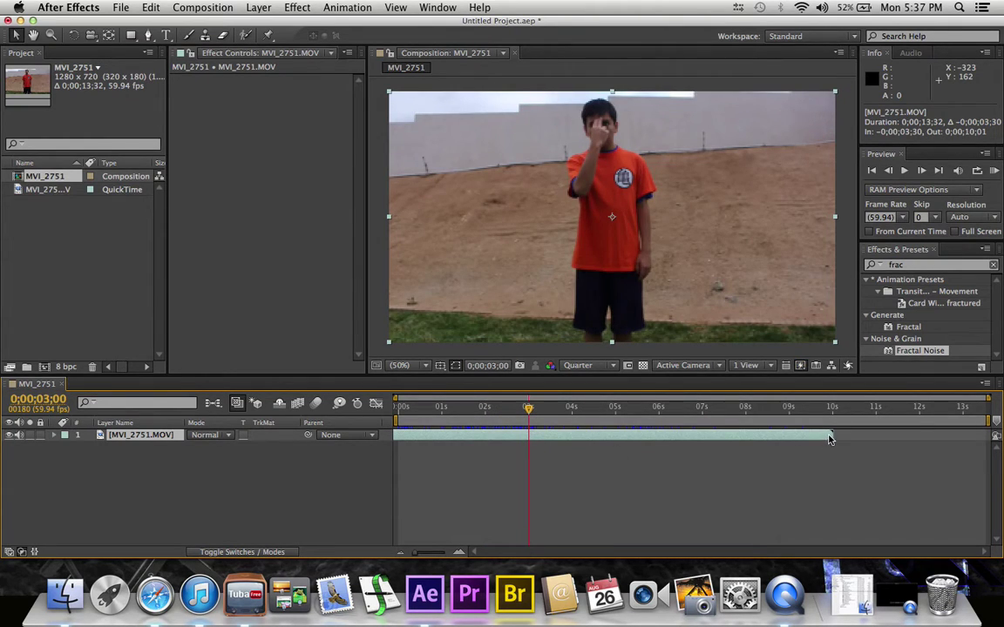
{"action": "left_click_drag", "start_coordinate": [829, 438], "coordinate": [529, 445]}
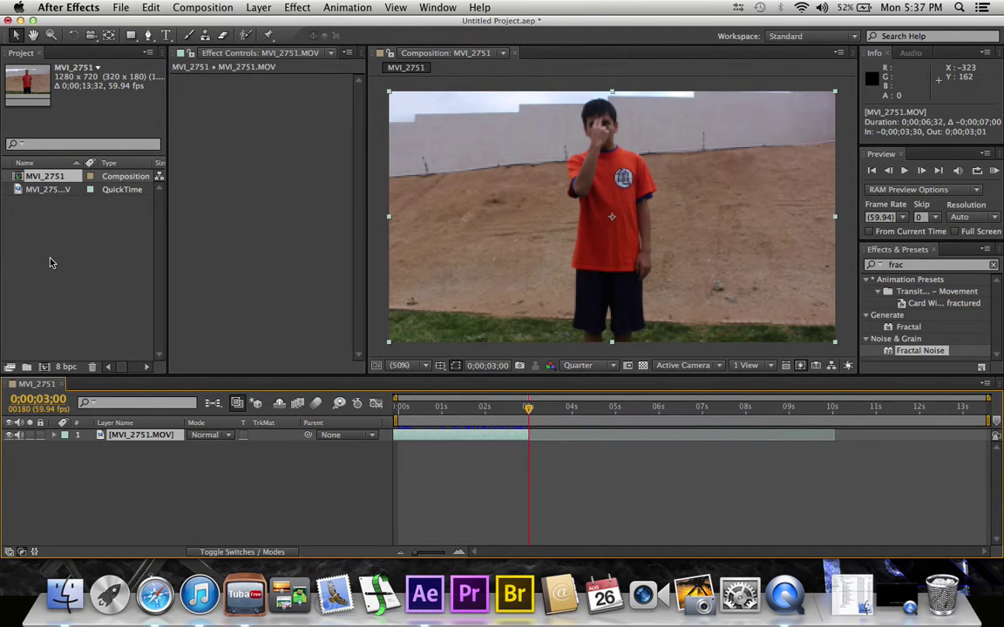
- Add a second MVI_2751.MOV layer trimmed to its empty-background ending, sliding it toward the start
{"action": "left_click_drag", "start_coordinate": [39, 189], "coordinate": [139, 466]}
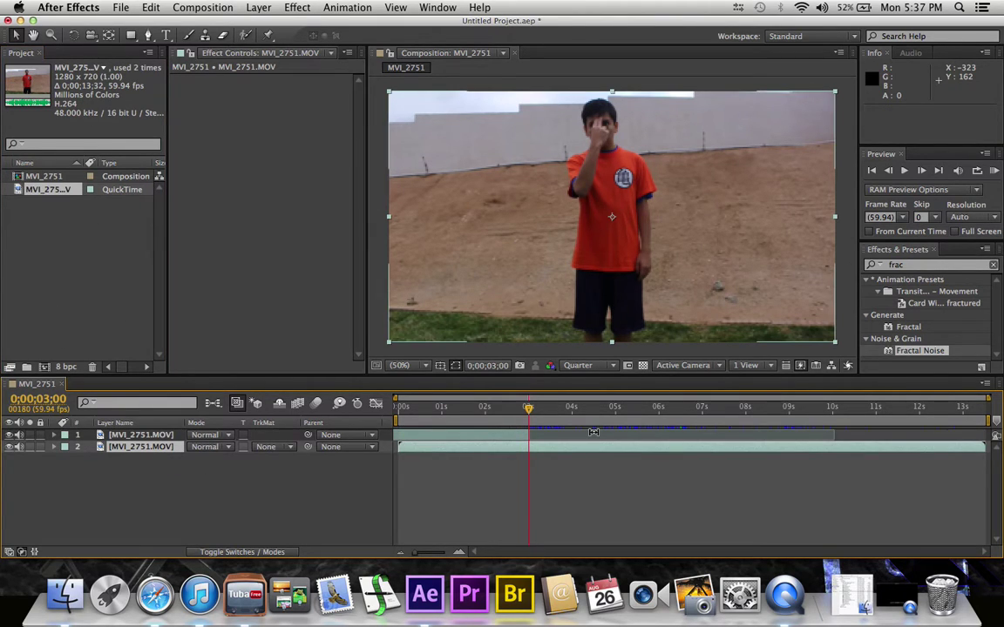
{"action": "left_click_drag", "start_coordinate": [528, 413], "coordinate": [596, 420]}
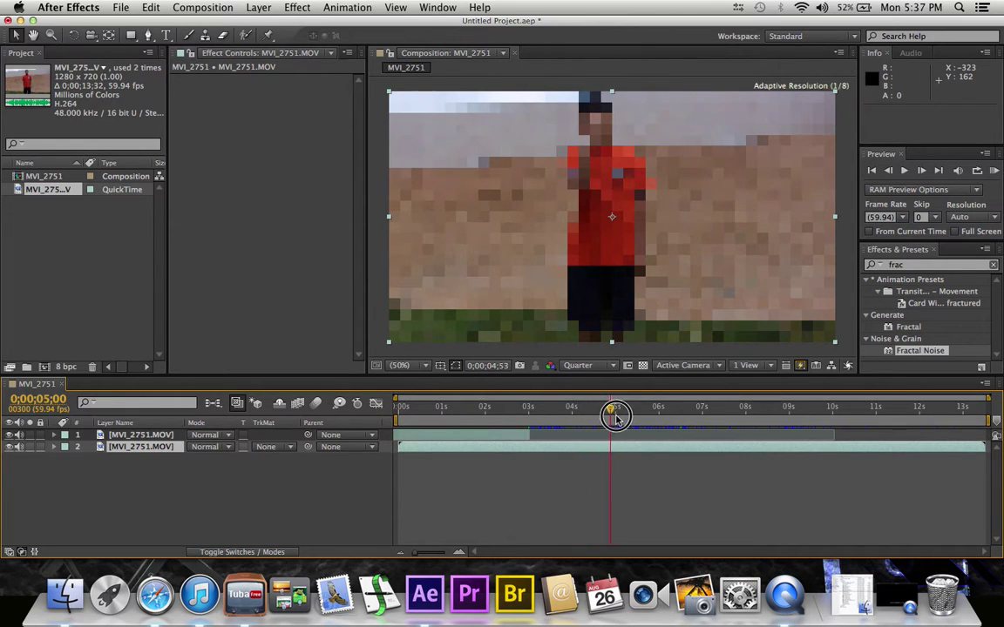
{"action": "left_click_drag", "start_coordinate": [596, 420], "coordinate": [814, 420]}
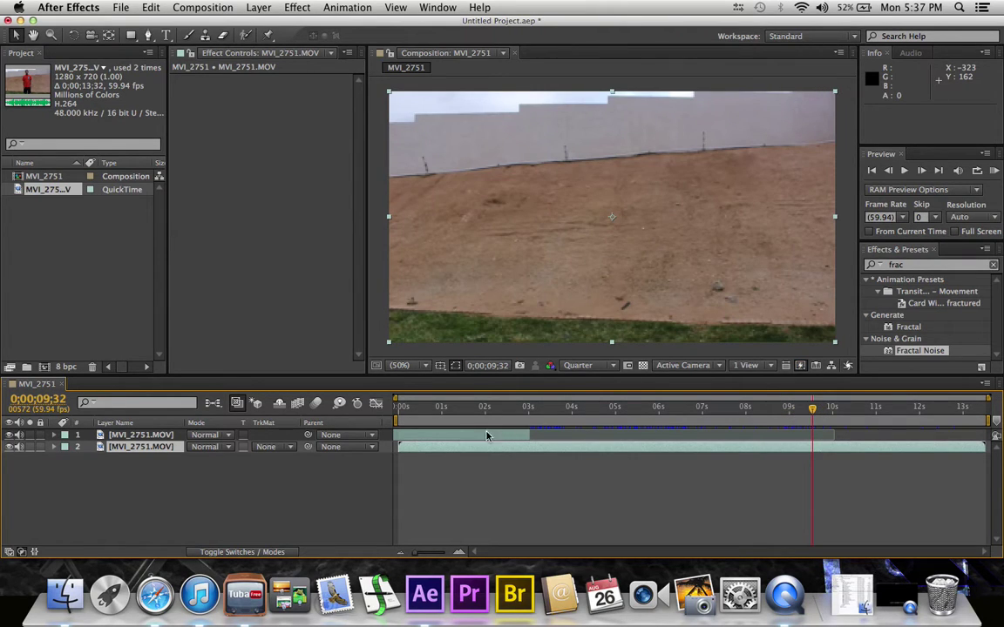
{"action": "left_click_drag", "start_coordinate": [400, 446], "coordinate": [812, 448]}
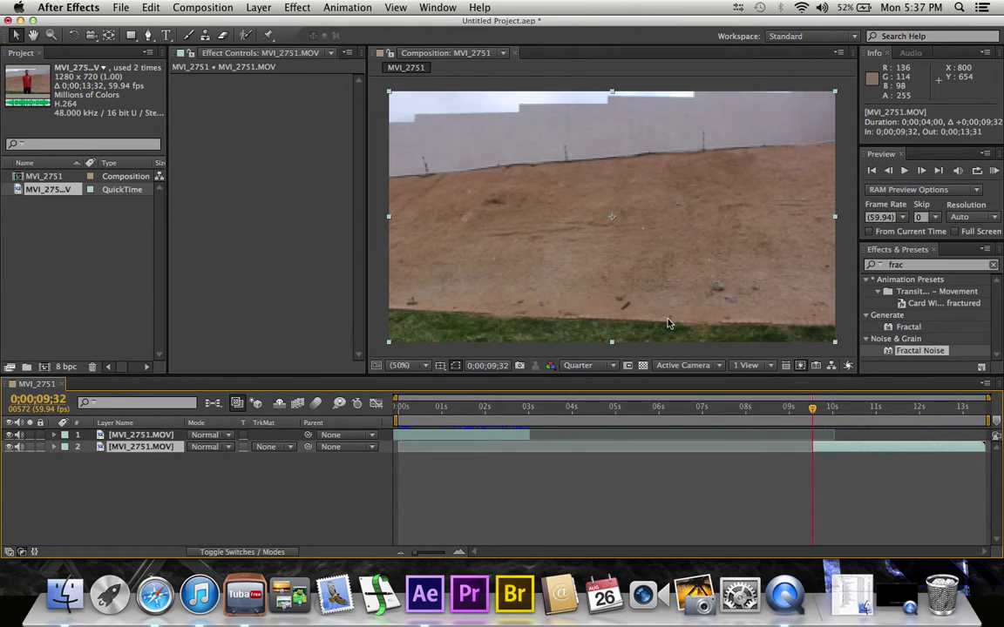
{"action": "left_click", "coordinate": [481, 408]}
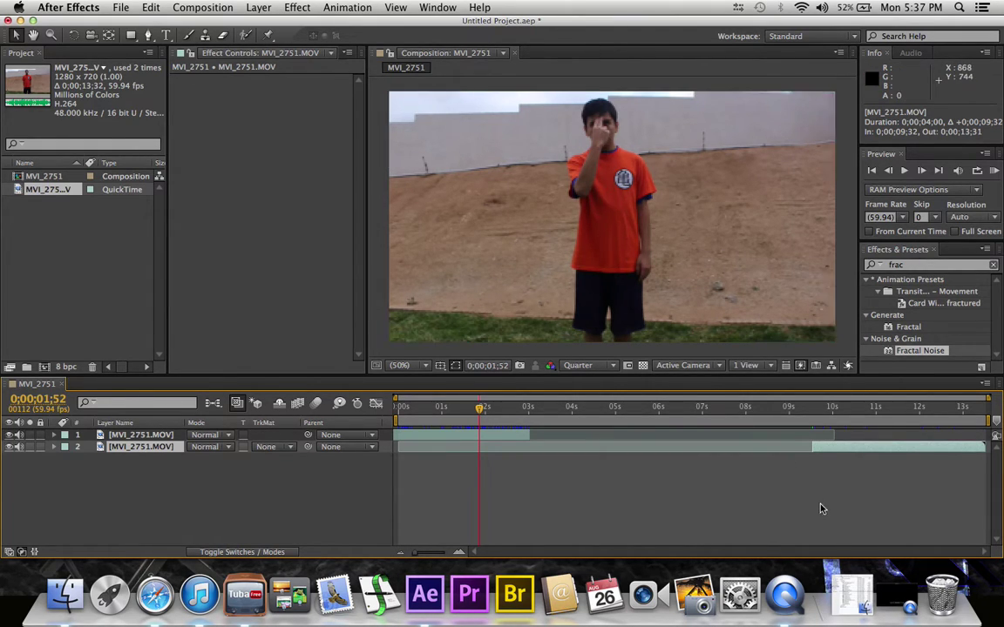
{"action": "left_click_drag", "start_coordinate": [851, 447], "coordinate": [449, 448]}
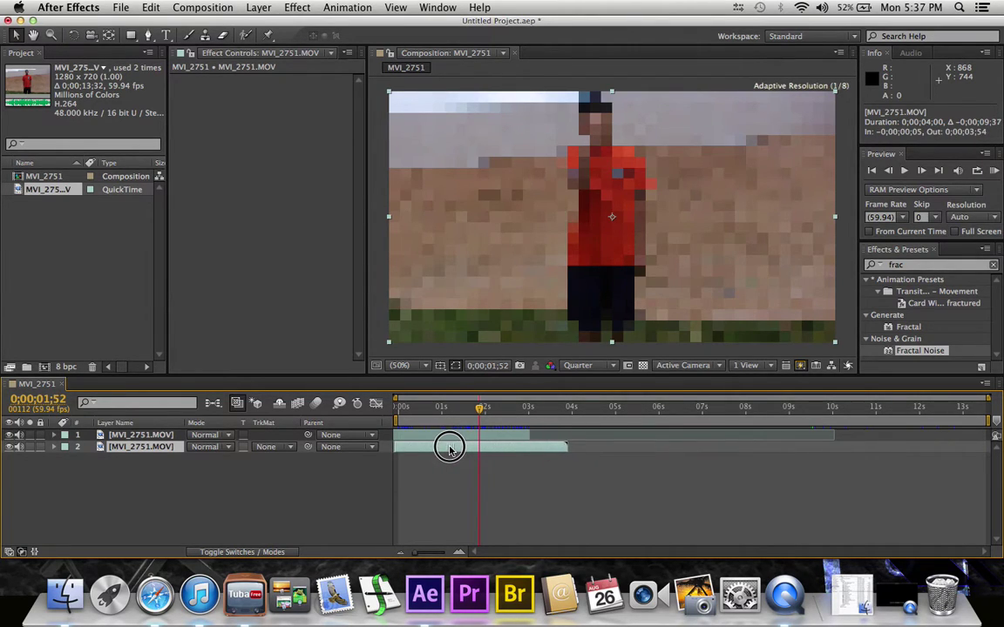
- Align the background copy at 0;00 and toggle the boy layer's visibility to compare at 0;00;00;59
{"action": "left_click_drag", "start_coordinate": [449, 447], "coordinate": [452, 449]}
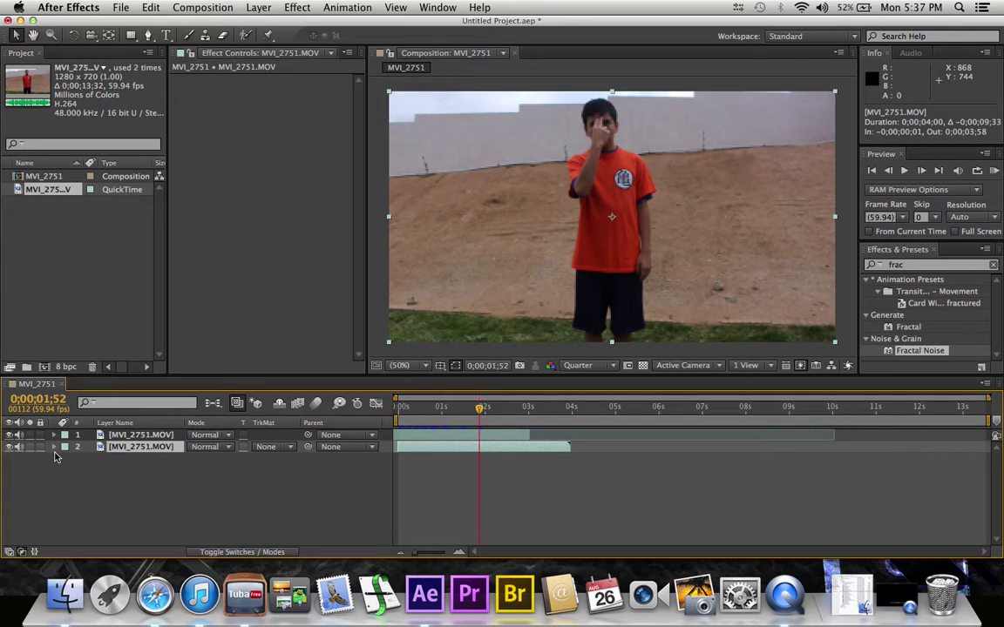
{"action": "left_click", "coordinate": [442, 415]}
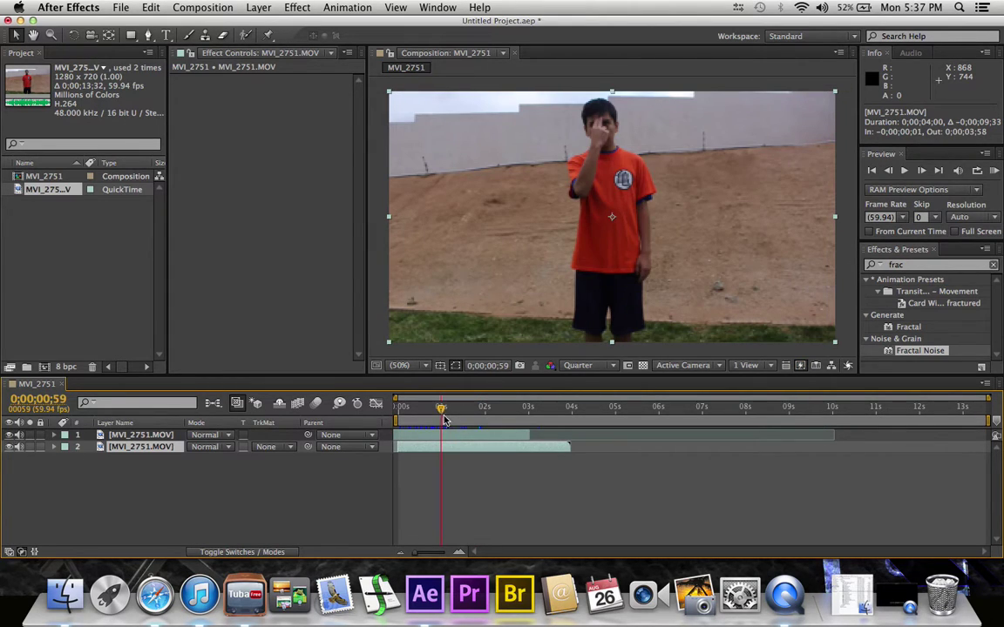
{"action": "left_click", "coordinate": [14, 438]}
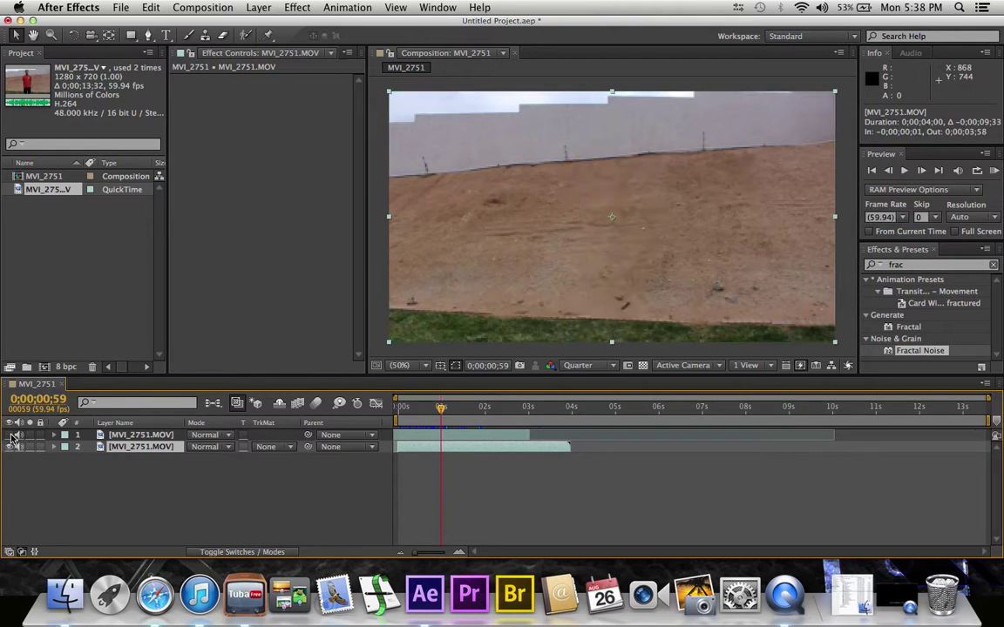
{"action": "left_click", "coordinate": [14, 438]}
{"action": "left_click", "coordinate": [13, 438]}
{"action": "left_click", "coordinate": [14, 438]}
{"action": "left_click", "coordinate": [13, 437]}
{"action": "left_click", "coordinate": [14, 437]}
{"action": "left_click", "coordinate": [14, 438]}
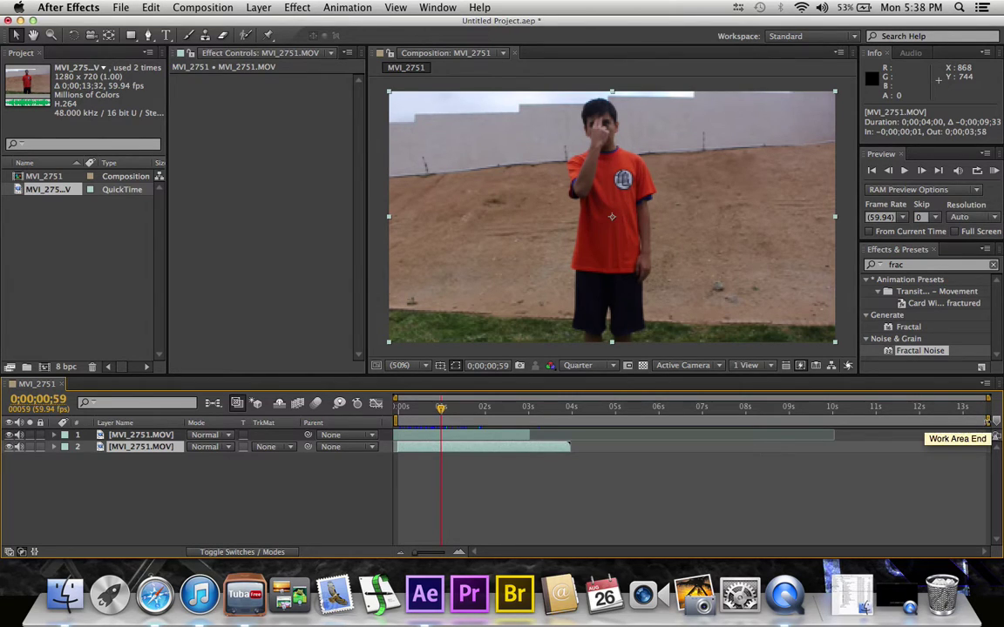
- Set the work area end near 3 seconds and trim the composition to the work area
{"action": "mouse_move", "coordinate": [988, 420]}
{"action": "left_mouse_down"}
{"action": "mouse_move", "coordinate": [660, 409]}
{"action": "mouse_move", "coordinate": [528, 418]}
{"action": "left_mouse_up"}
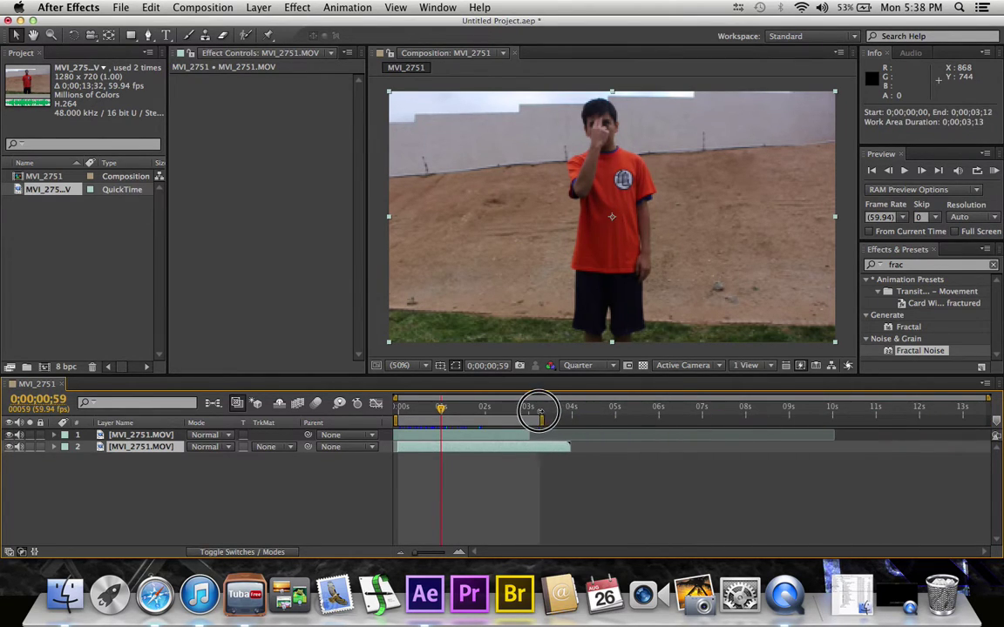
{"action": "right_click", "coordinate": [498, 421]}
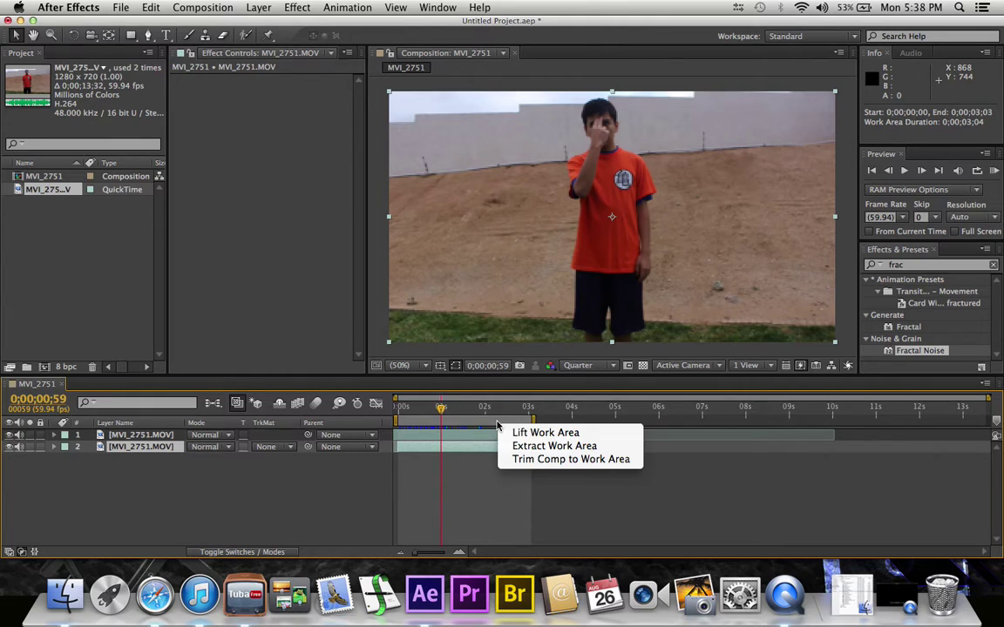
{"action": "left_click", "coordinate": [524, 463]}
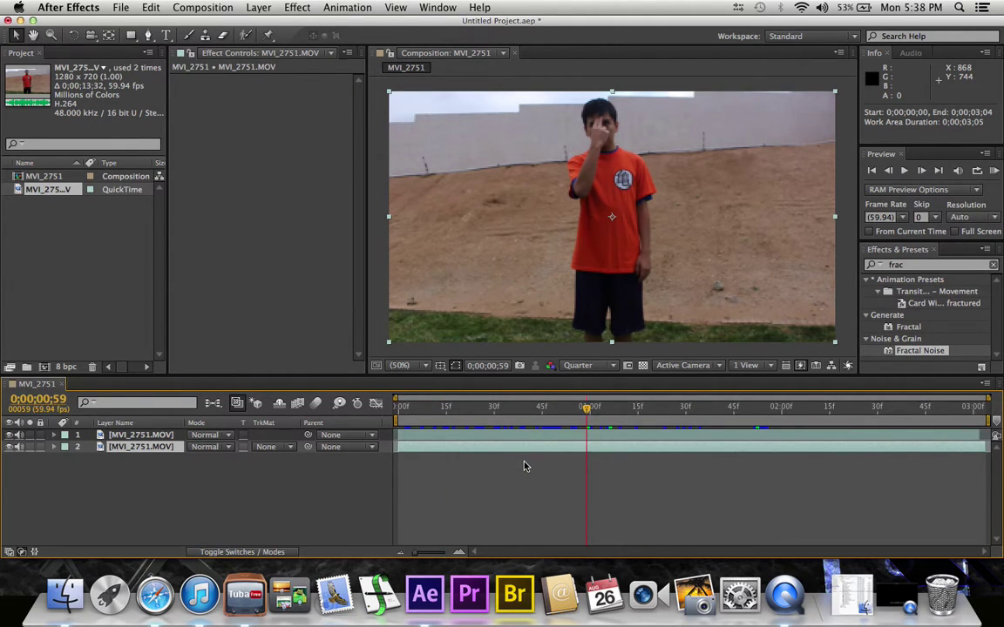
{"action": "mouse_move", "coordinate": [588, 408]}
{"action": "left_mouse_down"}
{"action": "mouse_move", "coordinate": [638, 412]}
{"action": "mouse_move", "coordinate": [608, 415]}
{"action": "left_mouse_up"}
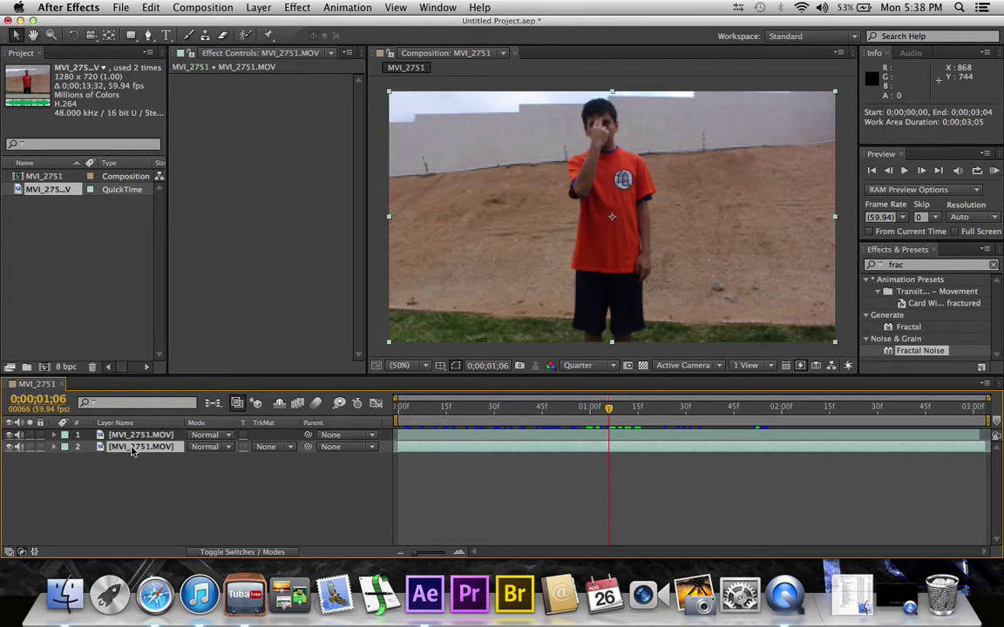
- Rename the bottom layer to 'BG'
{"action": "key", "text": "Return"}
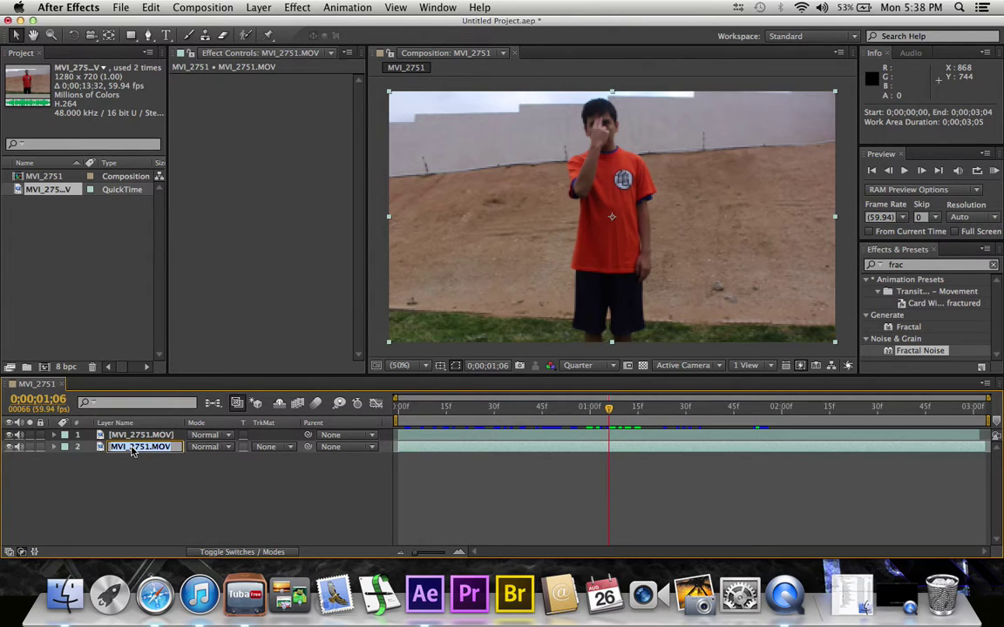
{"action": "type", "text": "BG"}
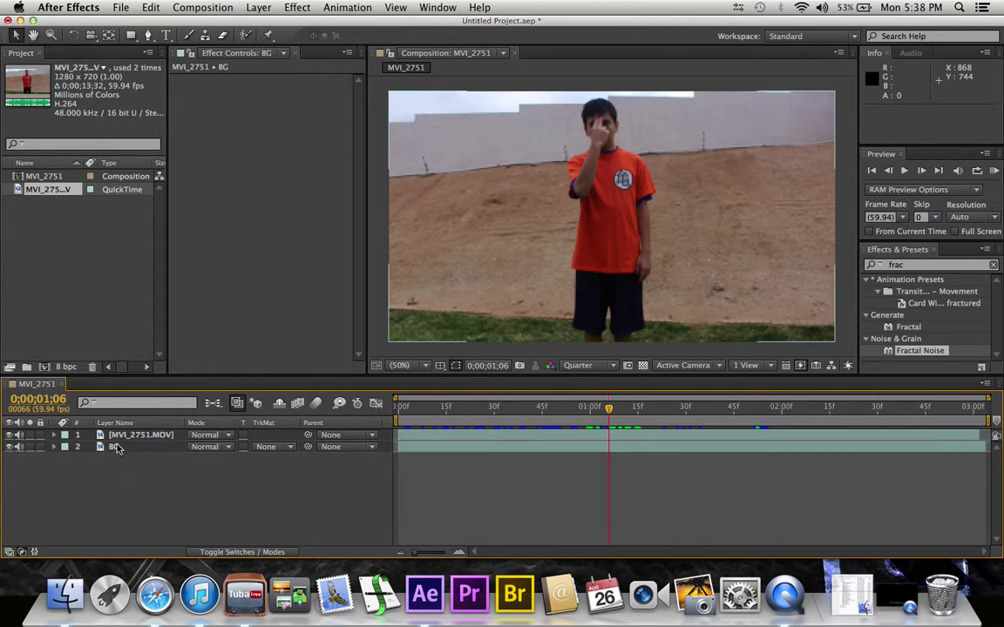
{"action": "left_click", "coordinate": [129, 436]}
- Rename the top layer to 'charater'
{"action": "key", "text": "Return"}
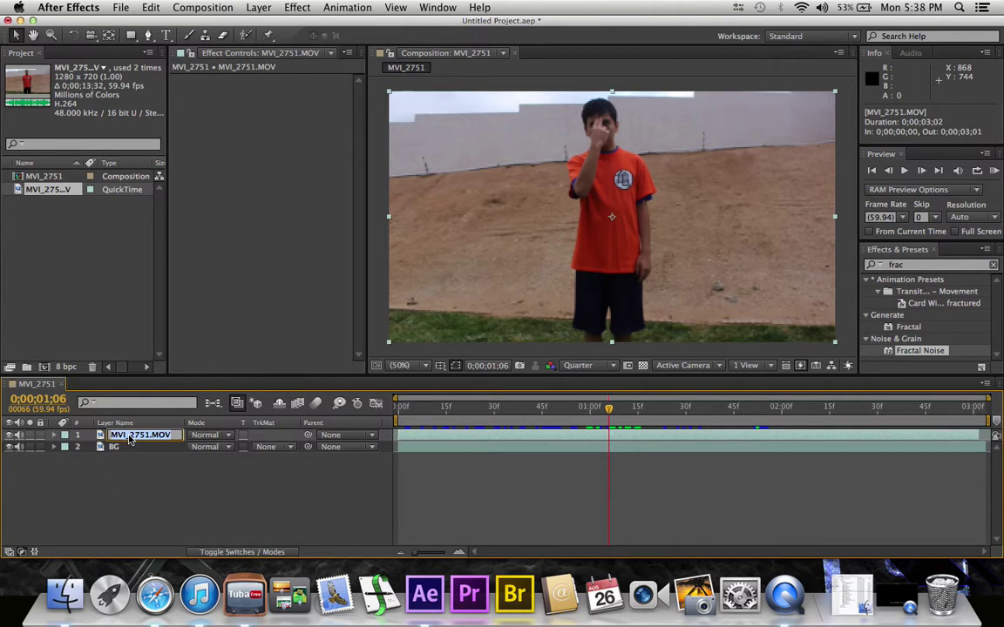
{"action": "type", "text": "charater"}
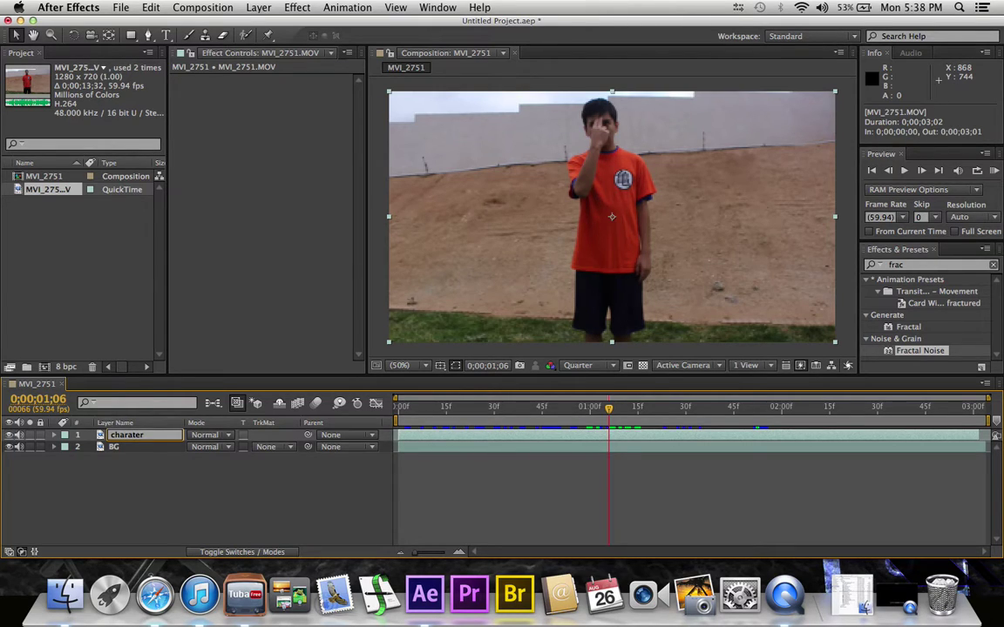
{"action": "key", "text": "Return"}
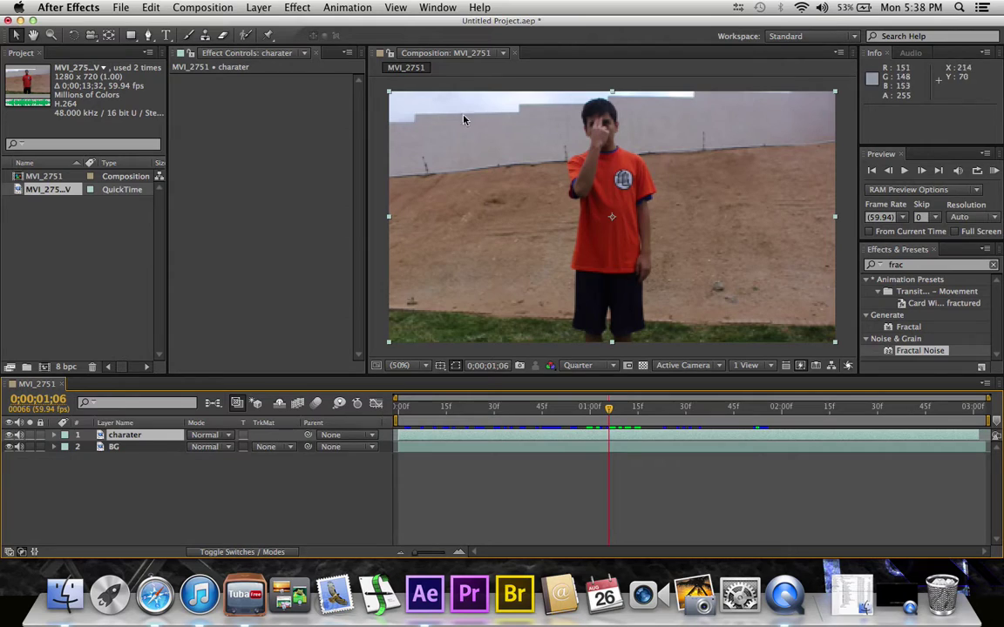
- With the Pen tool, place mask points from the boy's head down his left side to his feet
{"action": "left_click", "coordinate": [148, 36]}
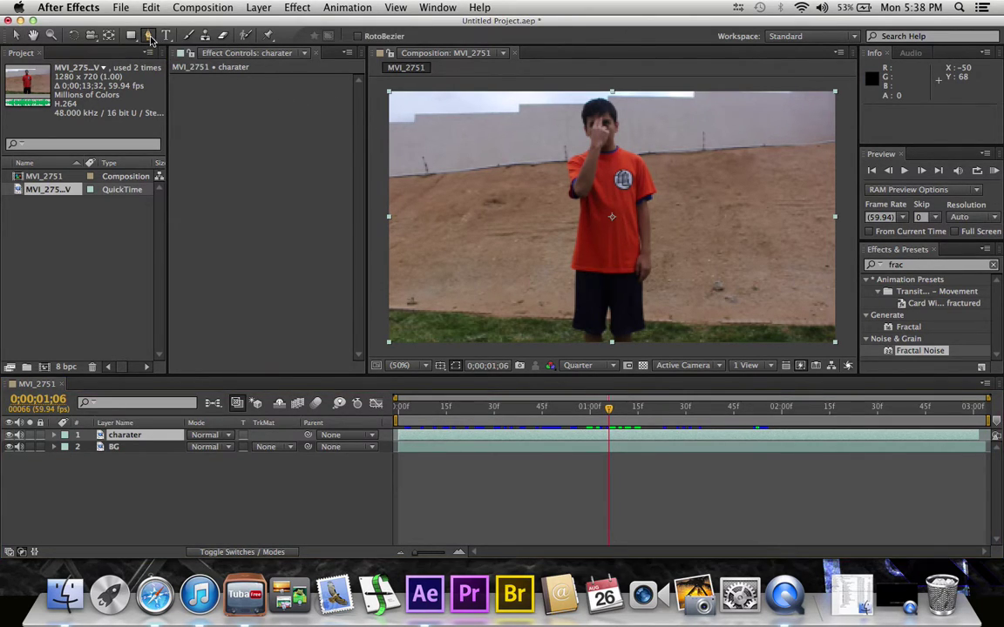
{"action": "left_click", "coordinate": [579, 104]}
{"action": "left_click", "coordinate": [578, 129]}
{"action": "left_click", "coordinate": [570, 153]}
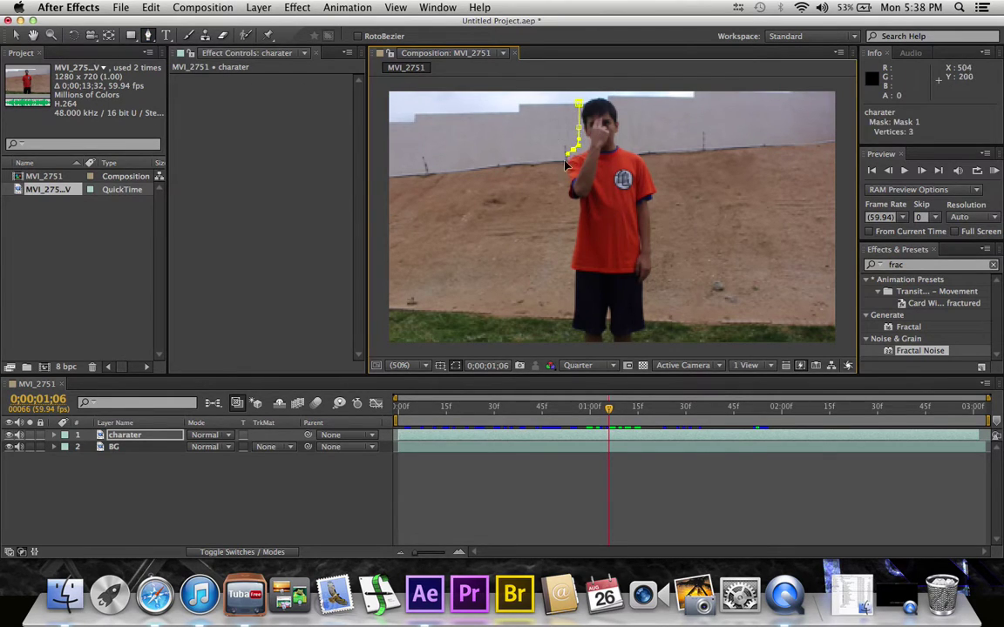
{"action": "left_click", "coordinate": [564, 163]}
{"action": "left_click", "coordinate": [564, 183]}
{"action": "left_click", "coordinate": [567, 207]}
{"action": "left_click", "coordinate": [568, 251]}
{"action": "left_click", "coordinate": [566, 273]}
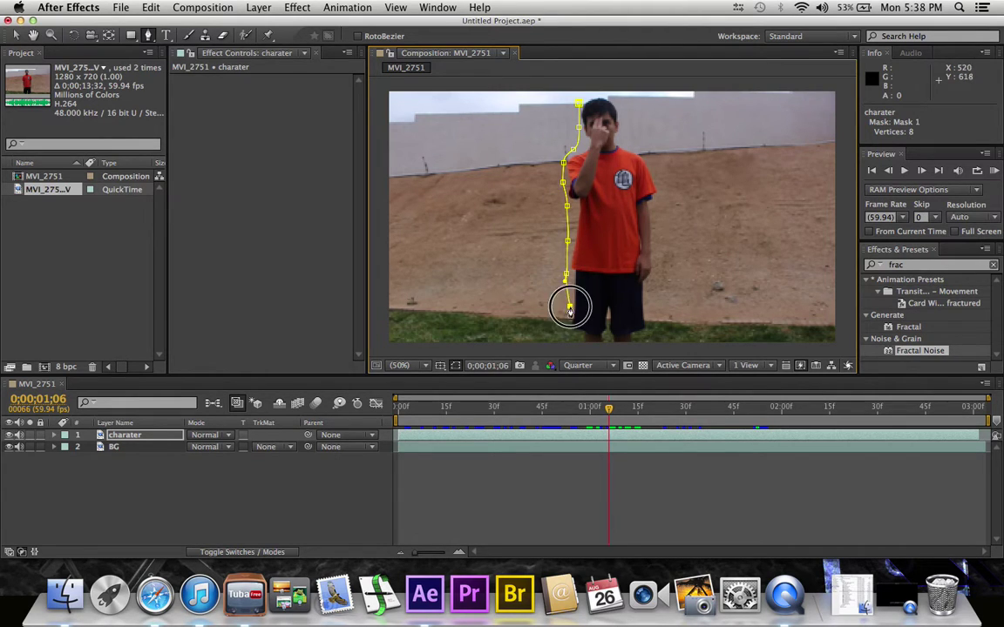
{"action": "left_click", "coordinate": [570, 306]}
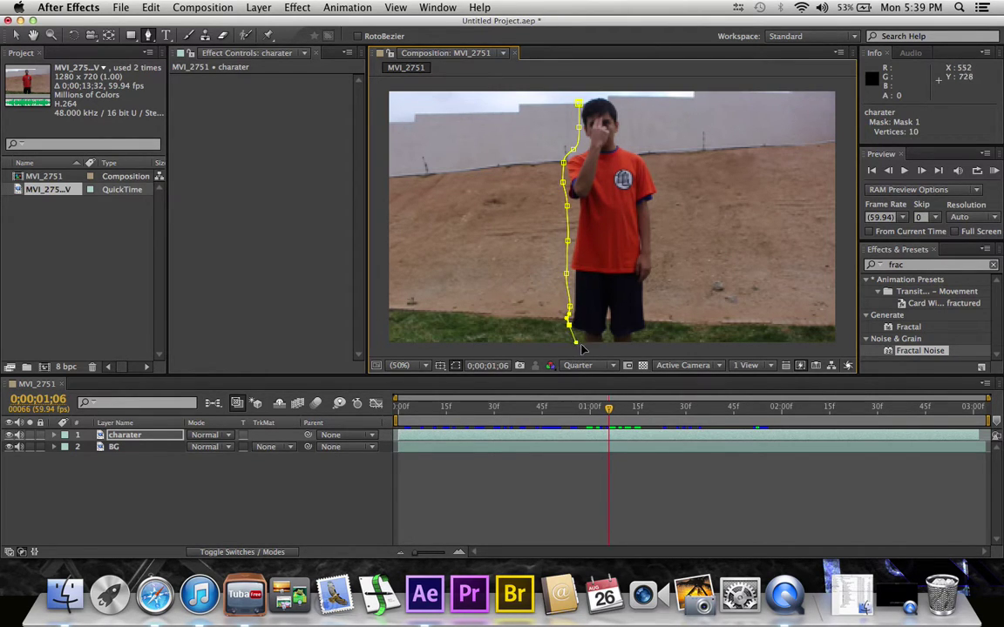
{"action": "left_click", "coordinate": [597, 347]}
- Trace the mask up his right side and head, close it at the start point, and return to the Selection tool
{"action": "left_click", "coordinate": [635, 345]}
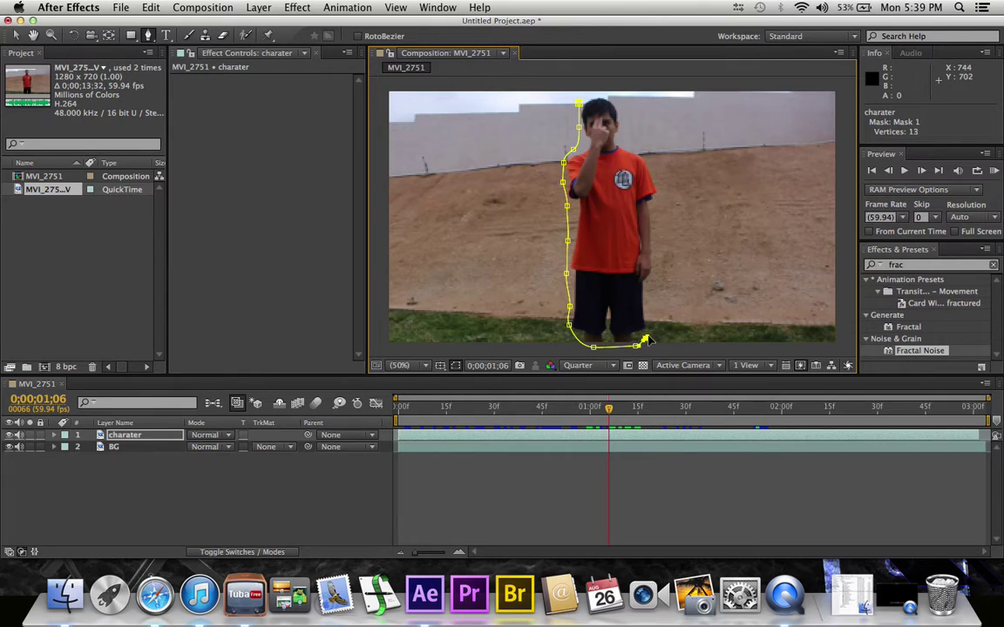
{"action": "left_click", "coordinate": [650, 302]}
{"action": "left_click", "coordinate": [658, 263]}
{"action": "left_click", "coordinate": [655, 237]}
{"action": "left_click", "coordinate": [655, 209]}
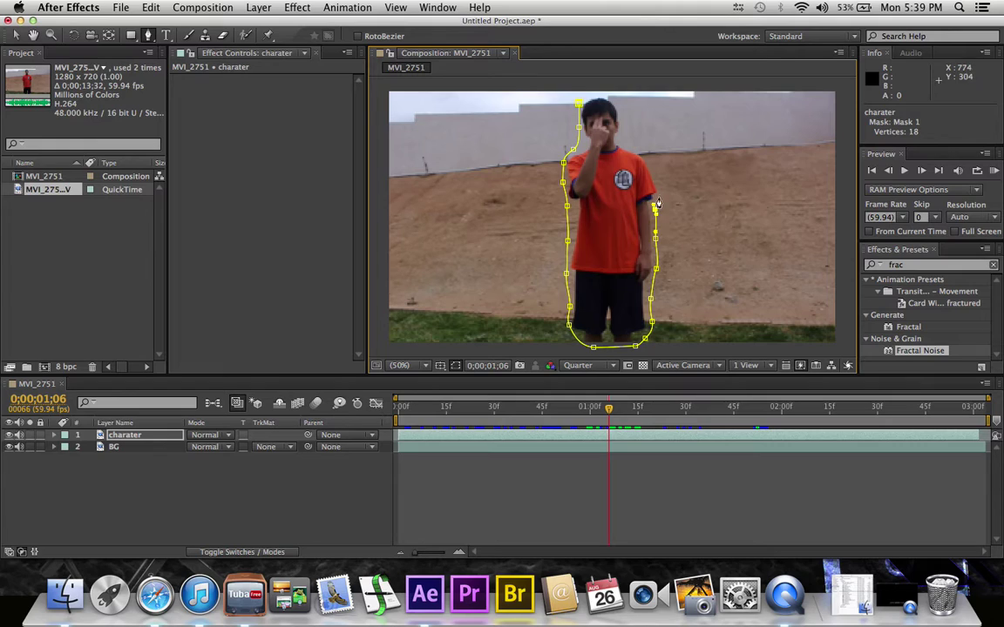
{"action": "left_click", "coordinate": [659, 180]}
{"action": "left_click", "coordinate": [649, 161]}
{"action": "left_click", "coordinate": [628, 141]}
{"action": "left_click", "coordinate": [621, 116]}
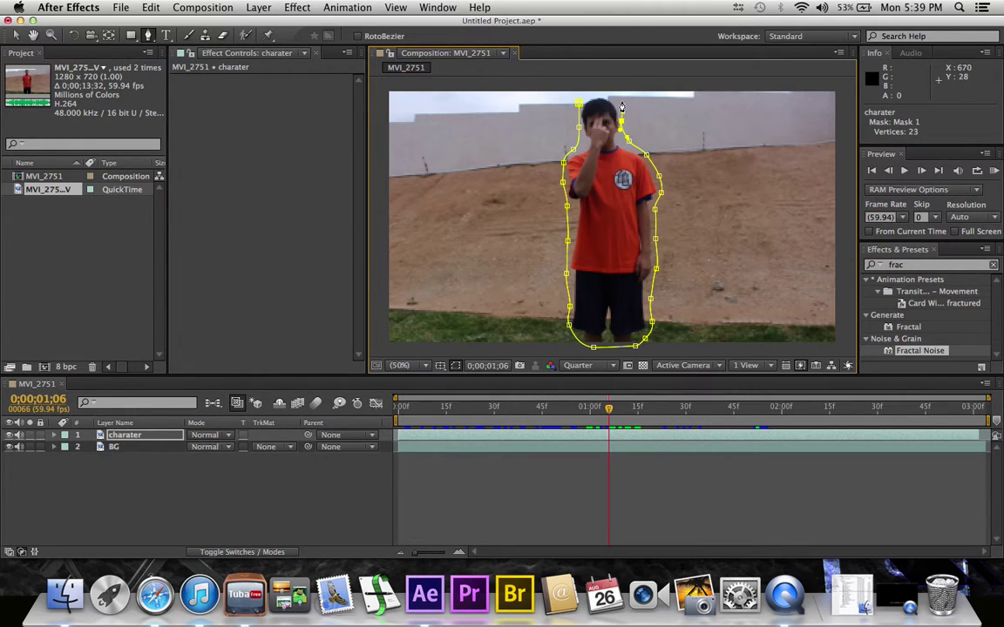
{"action": "left_click_drag", "start_coordinate": [578, 102], "coordinate": [572, 119]}
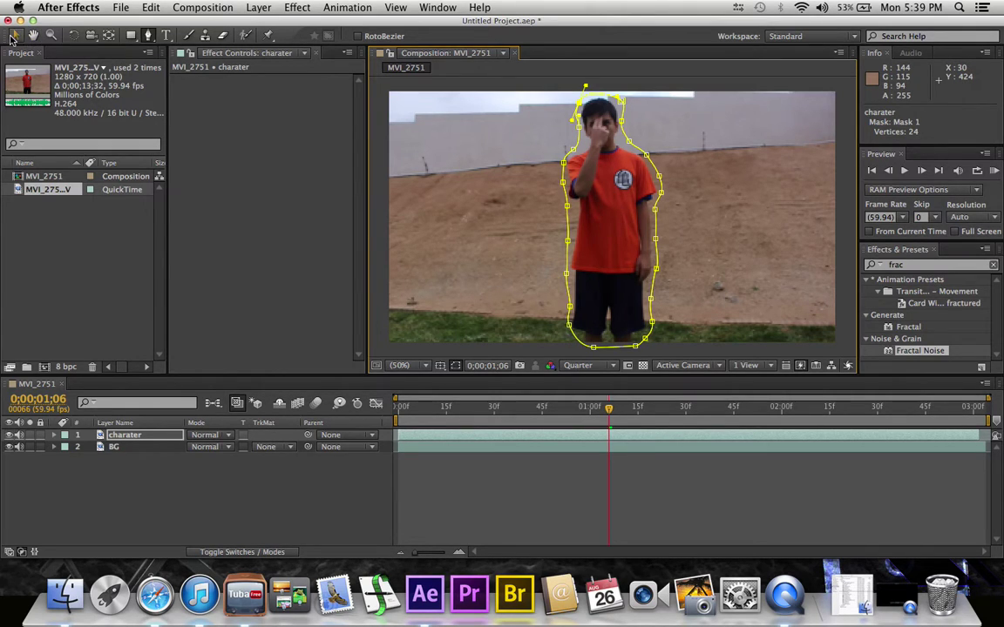
{"action": "left_click", "coordinate": [16, 35]}
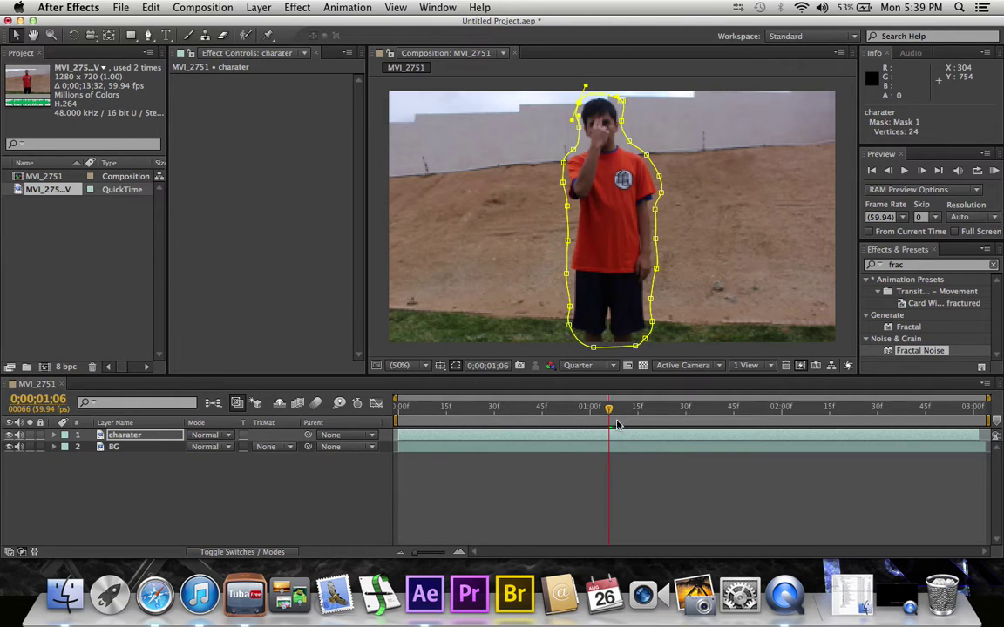
{"action": "left_click_drag", "start_coordinate": [608, 409], "coordinate": [612, 413]}
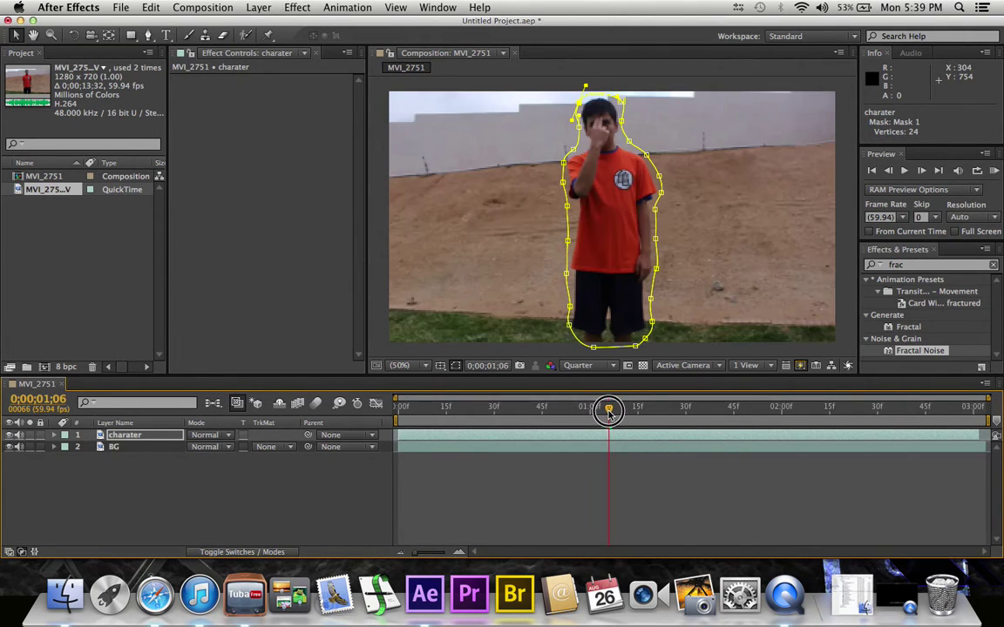
- Create a 1280x720 black solid through Layer > New > Solid
{"action": "left_click", "coordinate": [258, 9]}
{"action": "mouse_move", "coordinate": [265, 24]}
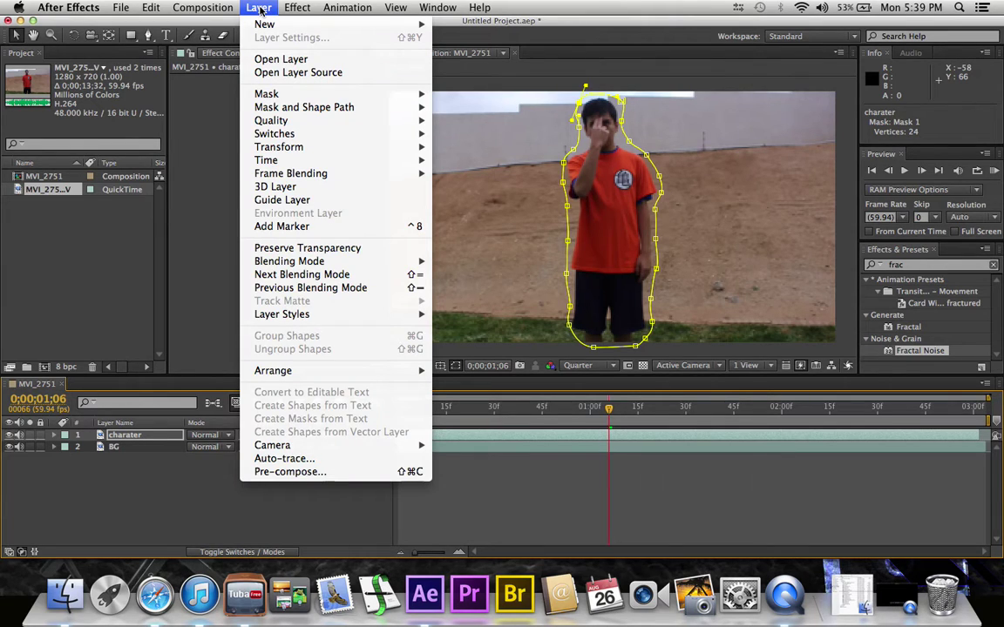
{"action": "left_click", "coordinate": [459, 41]}
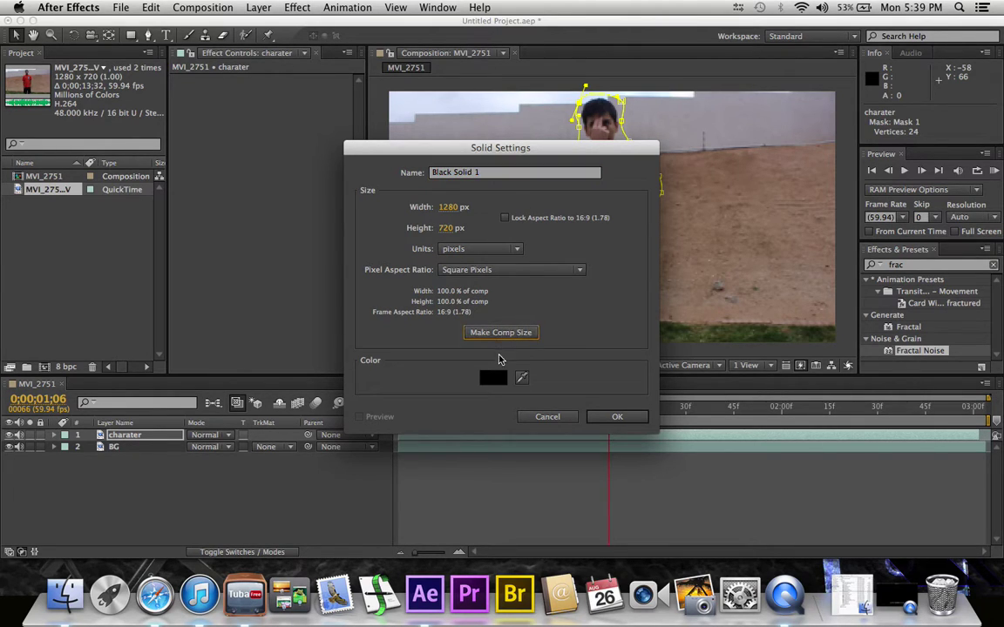
{"action": "left_click", "coordinate": [493, 377]}
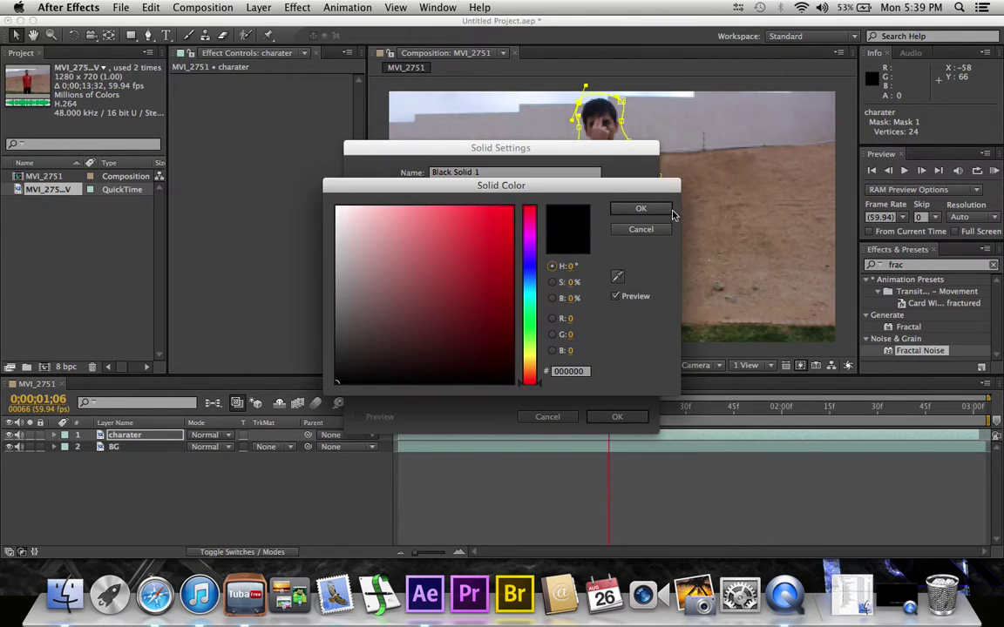
{"action": "left_click", "coordinate": [640, 209]}
{"action": "left_click", "coordinate": [619, 418]}
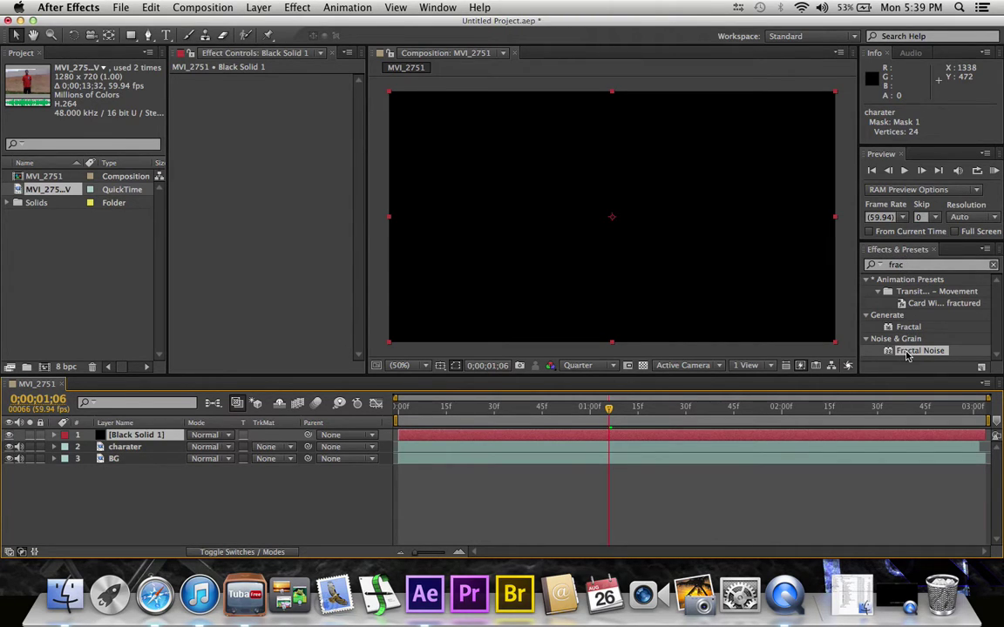
- Apply Fractal Noise to Black Solid 1 and turn off Uniform Scaling in its Transform settings
{"action": "left_click_drag", "start_coordinate": [890, 355], "coordinate": [595, 234]}
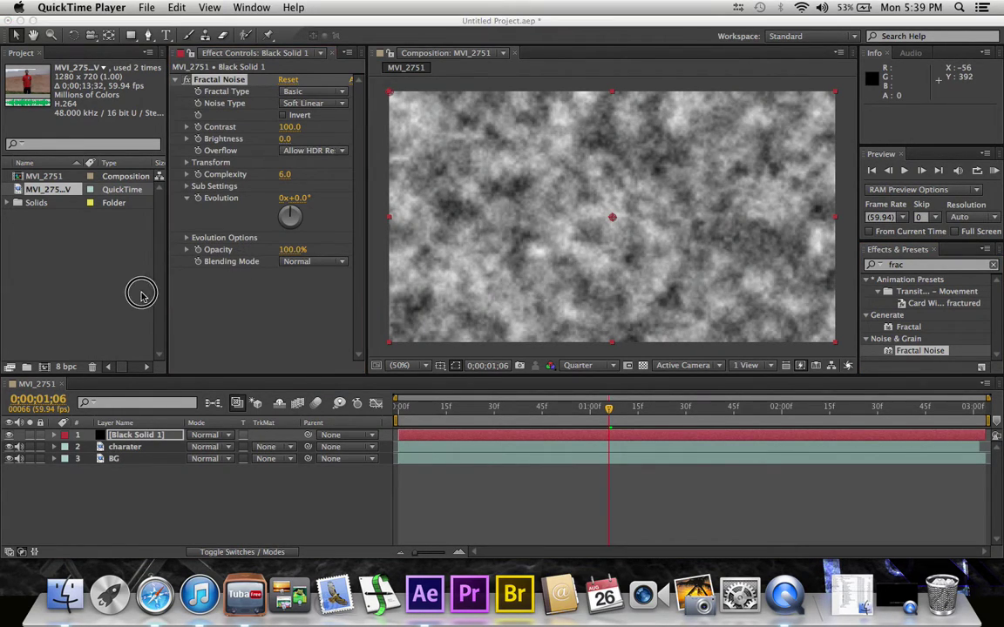
{"action": "left_click", "coordinate": [185, 167]}
{"action": "left_click", "coordinate": [185, 163]}
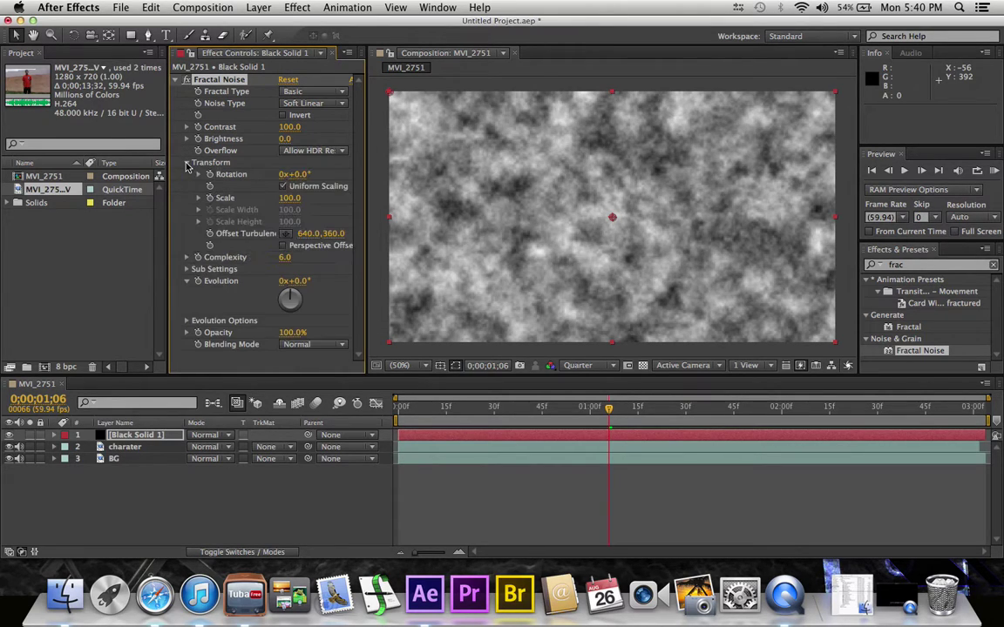
{"action": "left_click", "coordinate": [283, 187]}
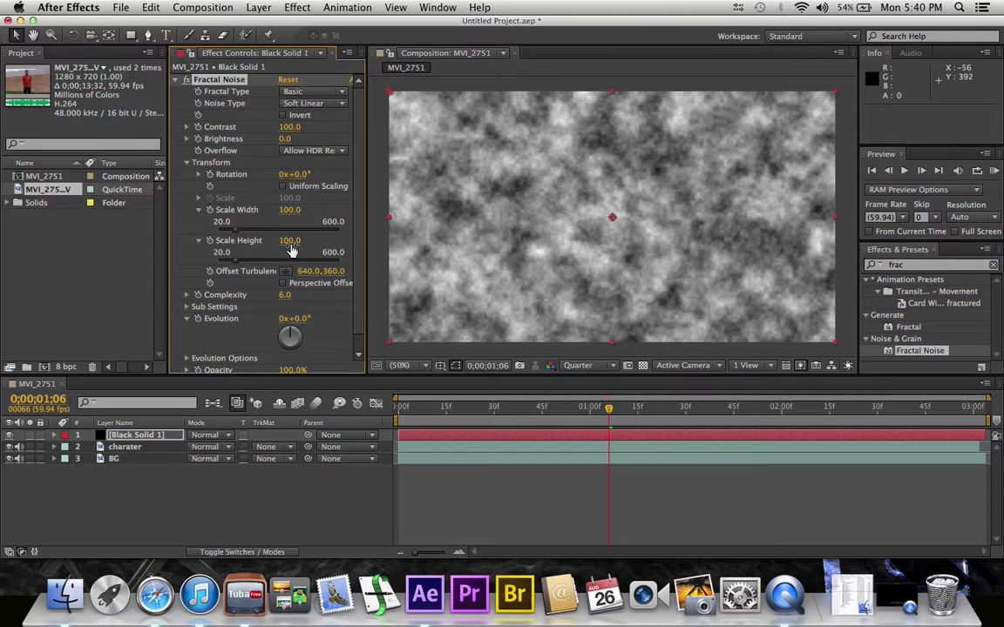
- Set the Fractal Noise scale width to 72 and scale height to 3759
{"action": "left_click_drag", "start_coordinate": [289, 244], "coordinate": [704, 229]}
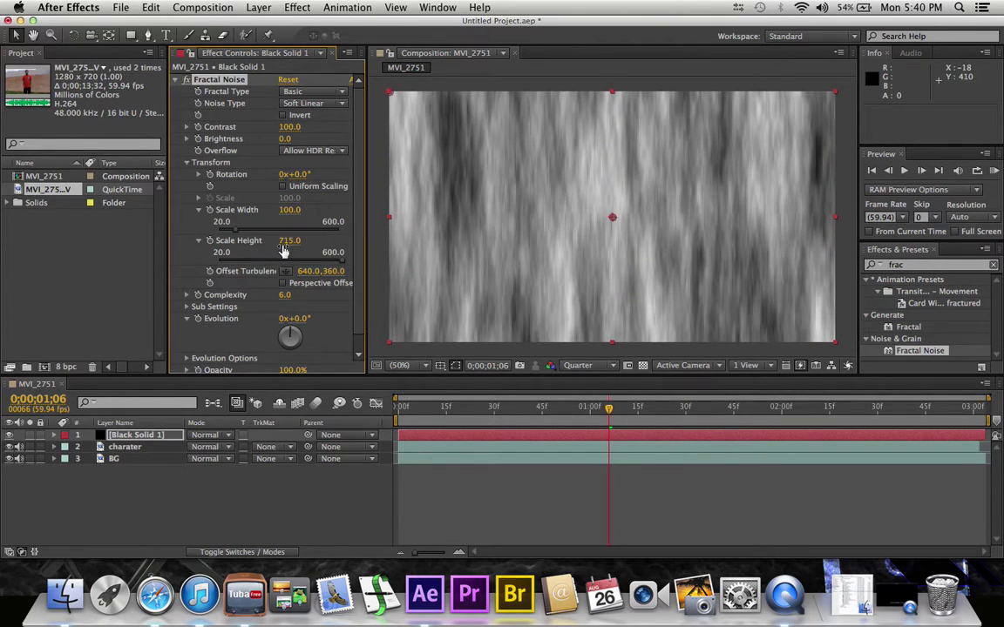
{"action": "left_click_drag", "start_coordinate": [290, 240], "coordinate": [676, 237]}
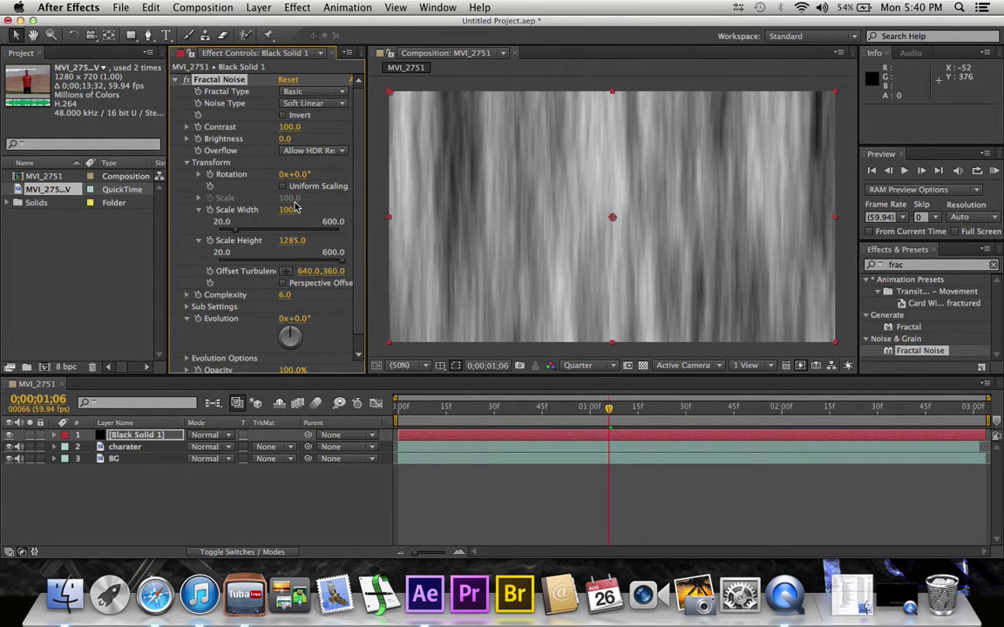
{"action": "mouse_move", "coordinate": [291, 211]}
{"action": "left_mouse_down"}
{"action": "mouse_move", "coordinate": [80, 202]}
{"action": "mouse_move", "coordinate": [127, 203]}
{"action": "left_mouse_up"}
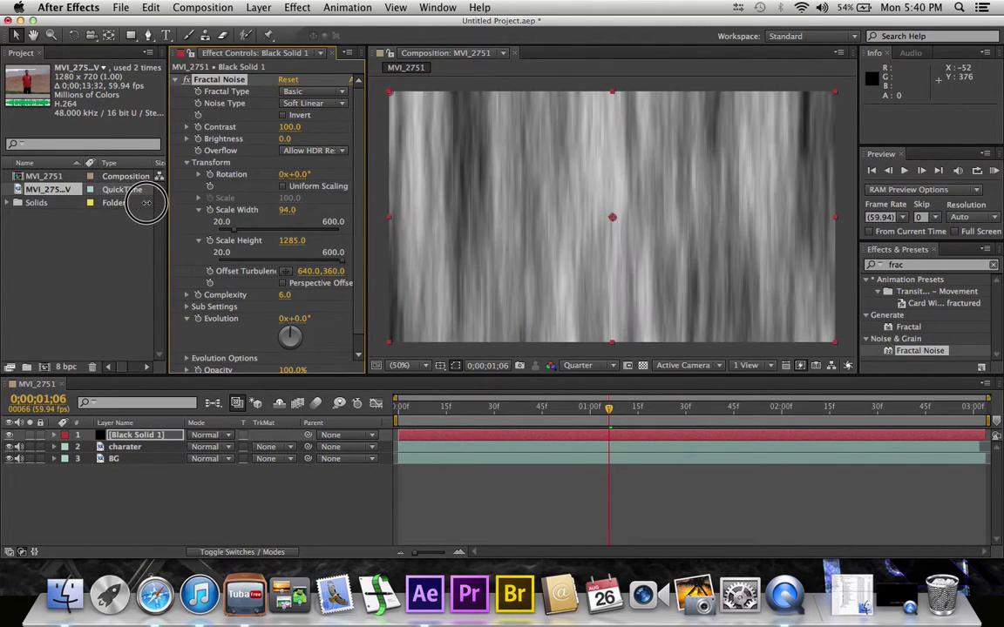
{"action": "left_click_drag", "start_coordinate": [126, 203], "coordinate": [123, 200]}
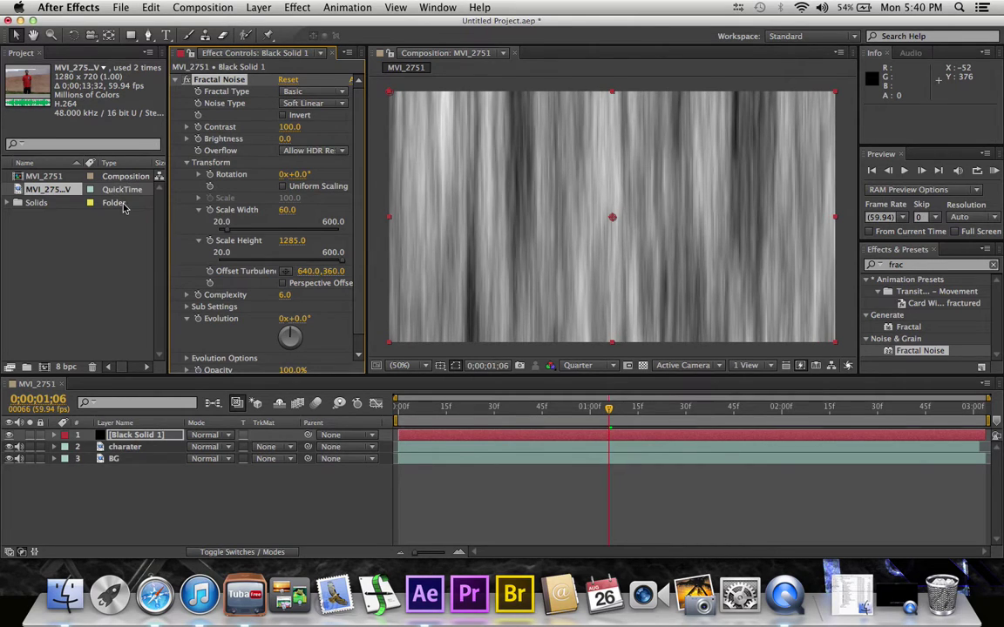
{"action": "left_click_drag", "start_coordinate": [296, 240], "coordinate": [761, 190]}
{"action": "left_click_drag", "start_coordinate": [292, 240], "coordinate": [778, 278]}
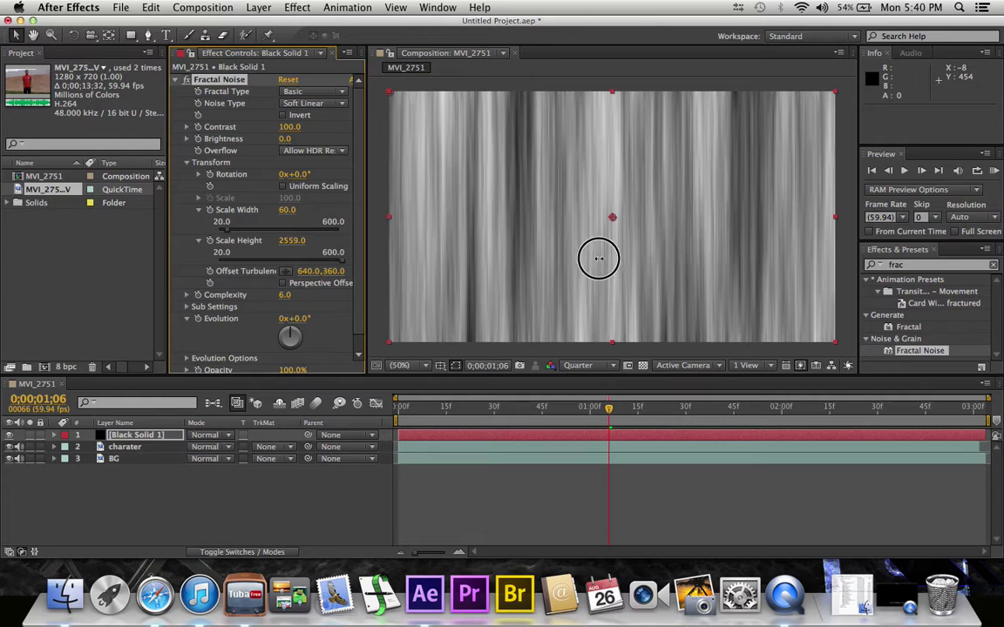
{"action": "left_click_drag", "start_coordinate": [292, 240], "coordinate": [686, 262]}
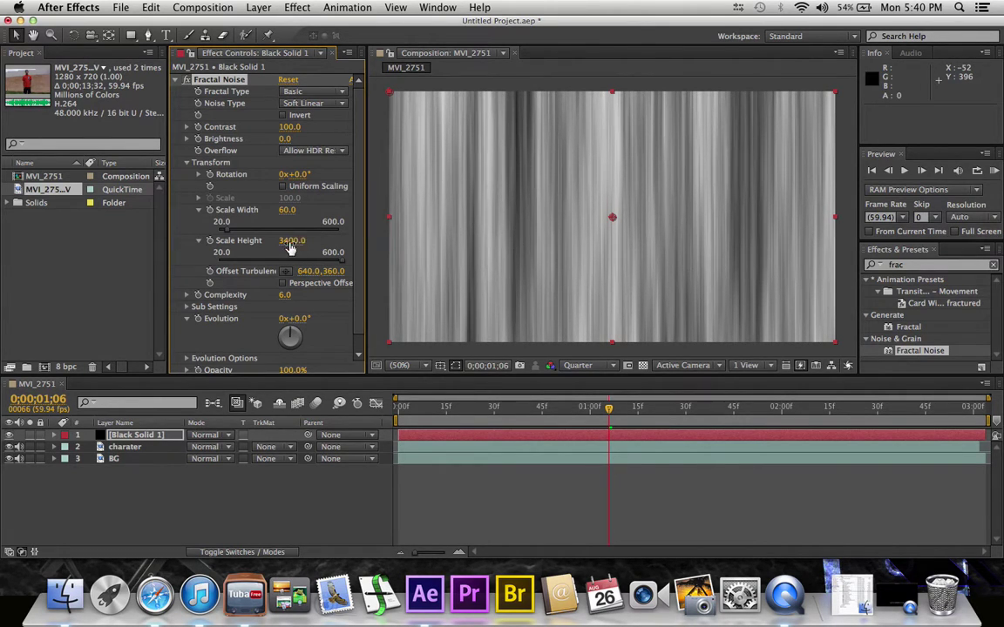
{"action": "left_click_drag", "start_coordinate": [292, 241], "coordinate": [539, 244]}
{"action": "left_click_drag", "start_coordinate": [290, 217], "coordinate": [297, 216]}
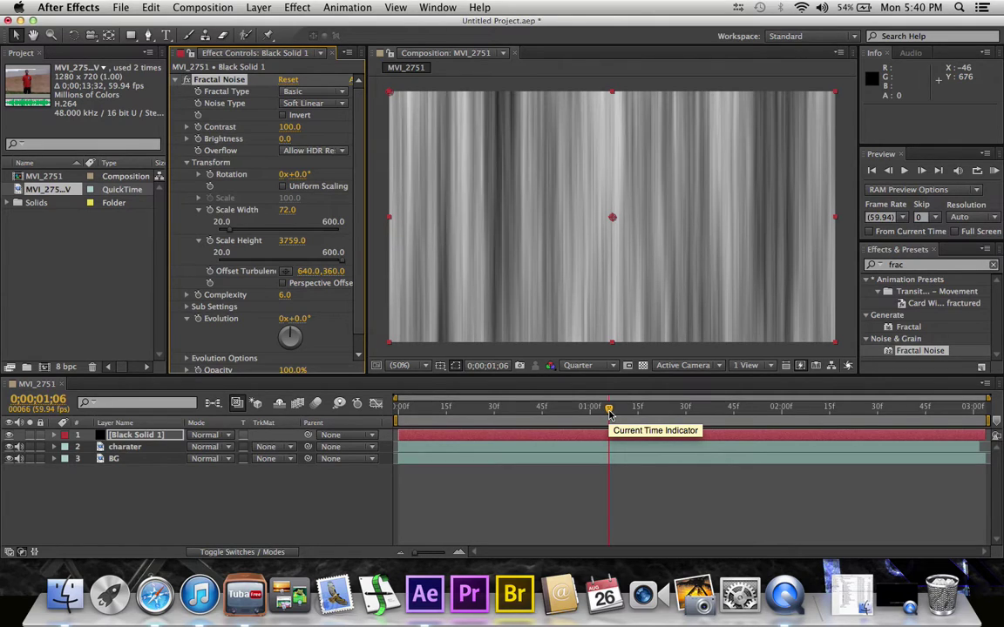
- Set a starting Evolution keyframe on the Fractal Noise at the one-second mark
{"action": "left_click_drag", "start_coordinate": [608, 415], "coordinate": [589, 416]}
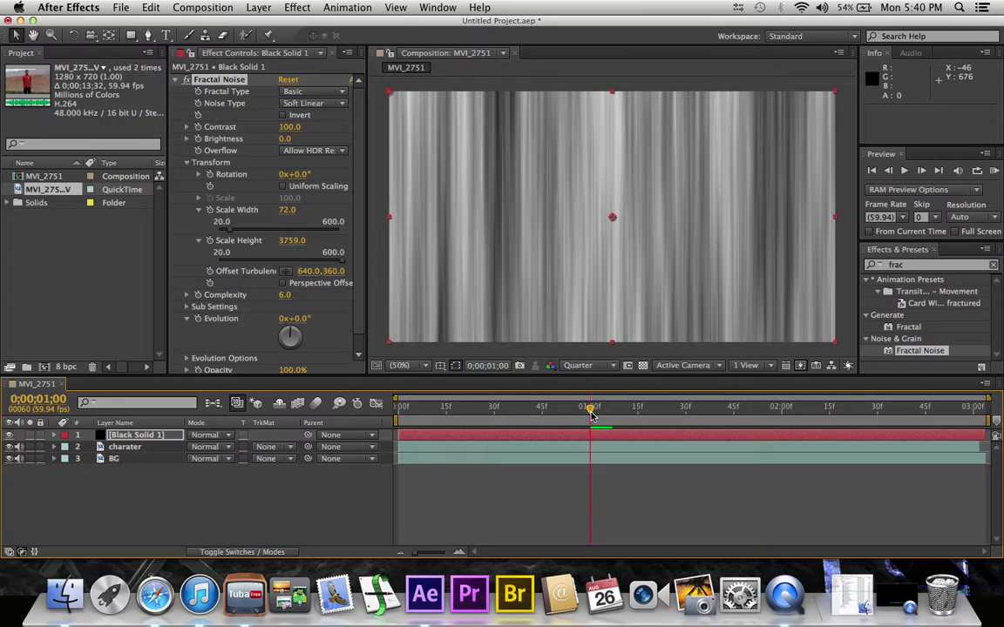
{"action": "scroll", "coordinate": [331, 209], "scroll_direction": "down", "scroll_amount": 1}
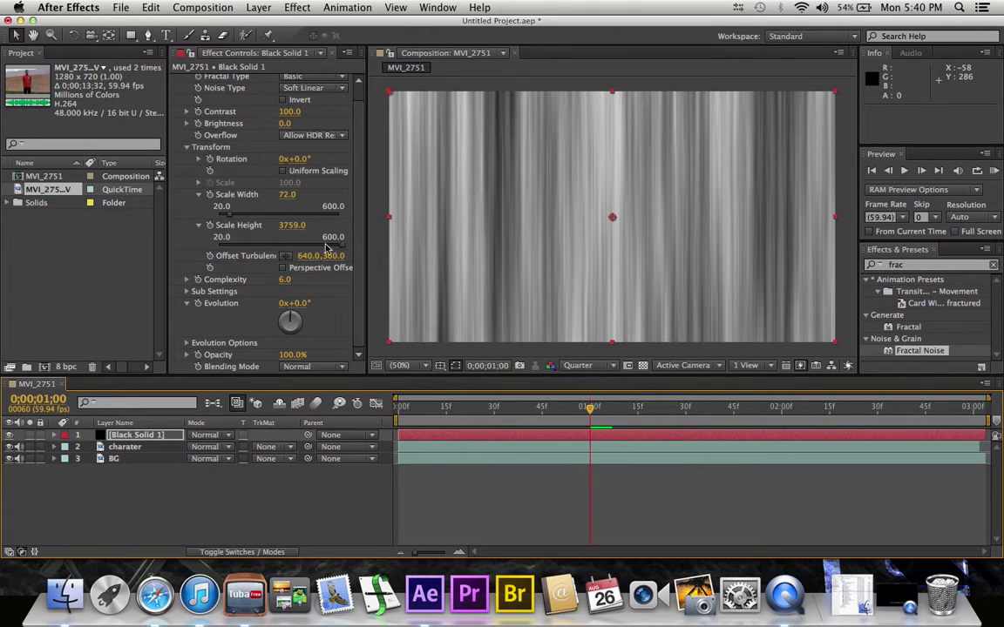
{"action": "double_click", "coordinate": [99, 189]}
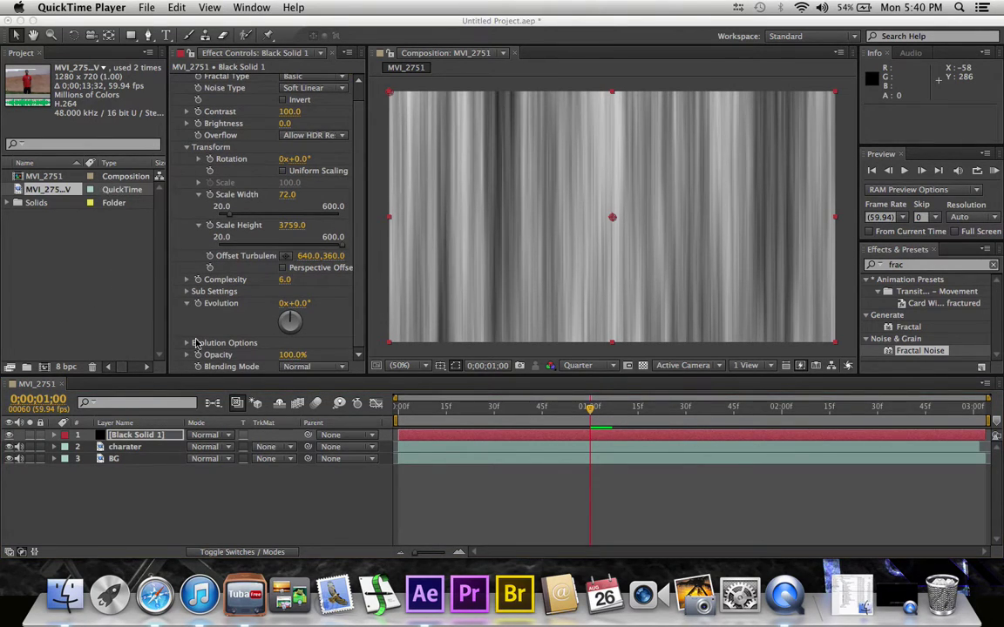
{"action": "left_click", "coordinate": [200, 292]}
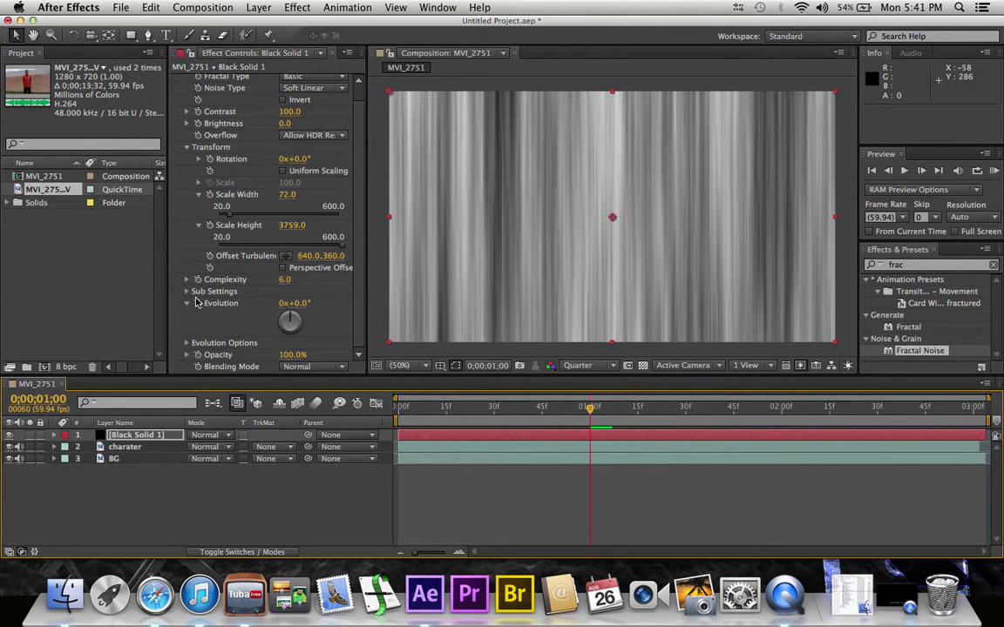
{"action": "left_click", "coordinate": [197, 302]}
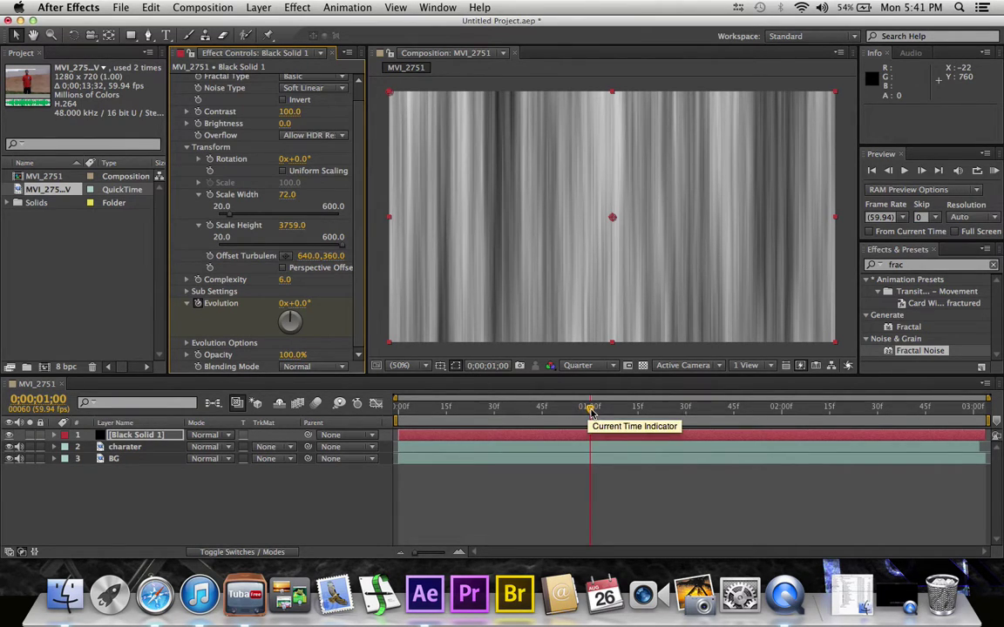
- At 2;00, raise the Fractal Noise Evolution to 6x+197°
{"action": "left_click", "coordinate": [780, 410]}
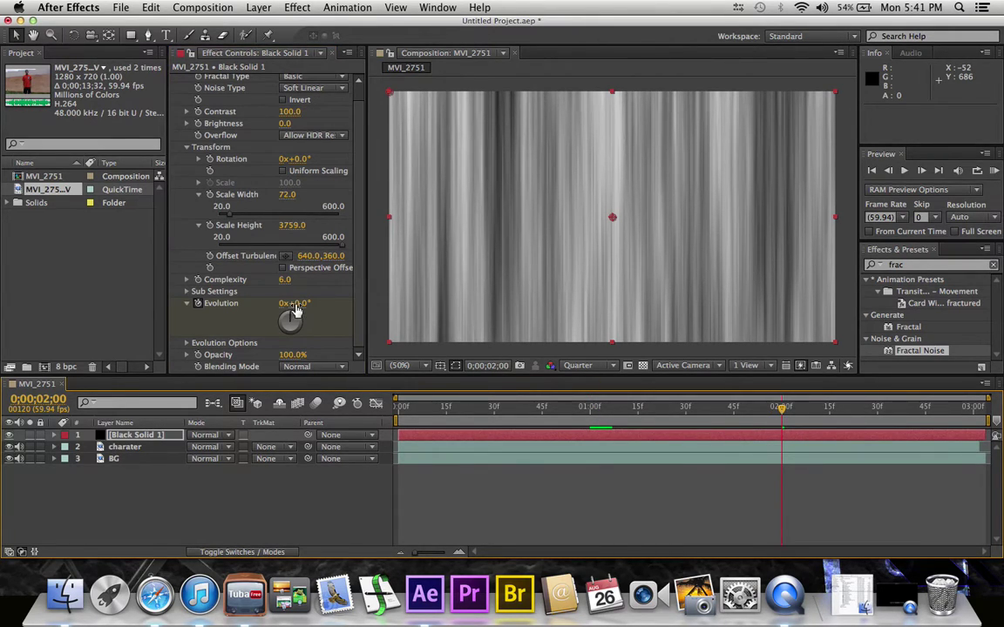
{"action": "left_click_drag", "start_coordinate": [297, 309], "coordinate": [534, 309]}
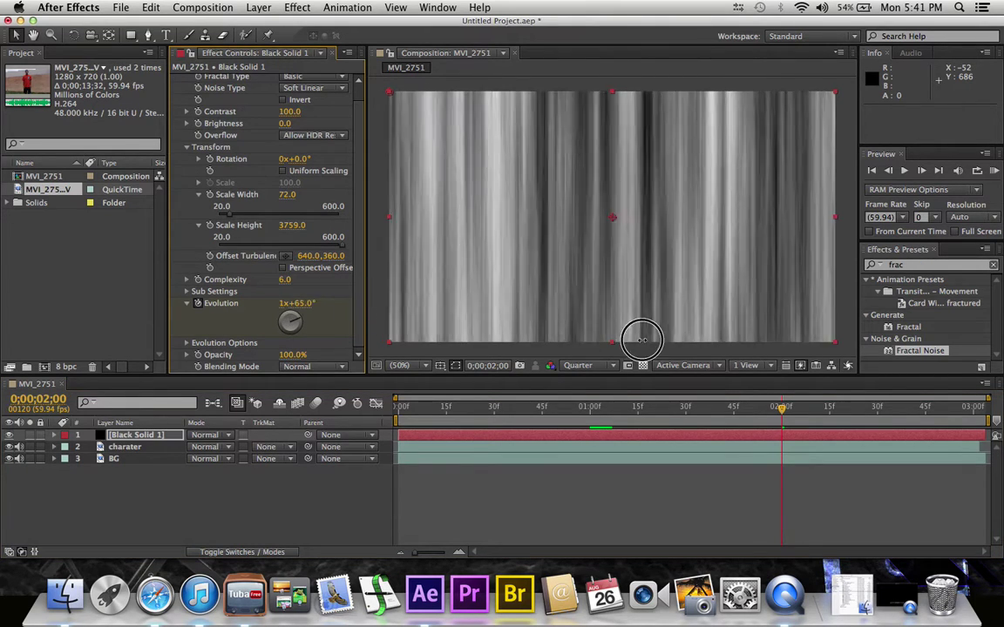
{"action": "left_click_drag", "start_coordinate": [300, 303], "coordinate": [824, 311]}
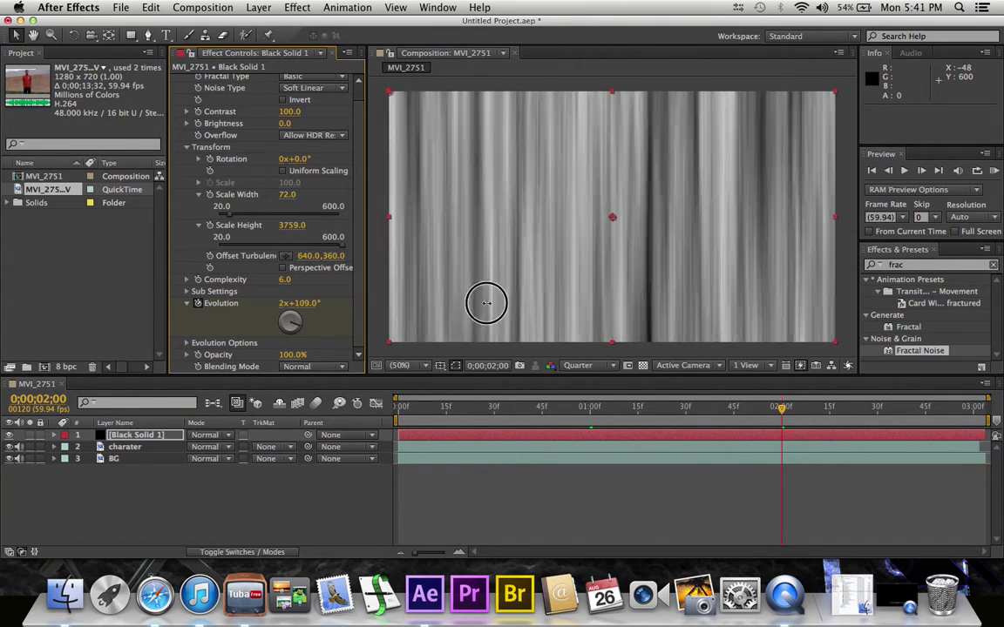
{"action": "left_click_drag", "start_coordinate": [296, 303], "coordinate": [832, 313]}
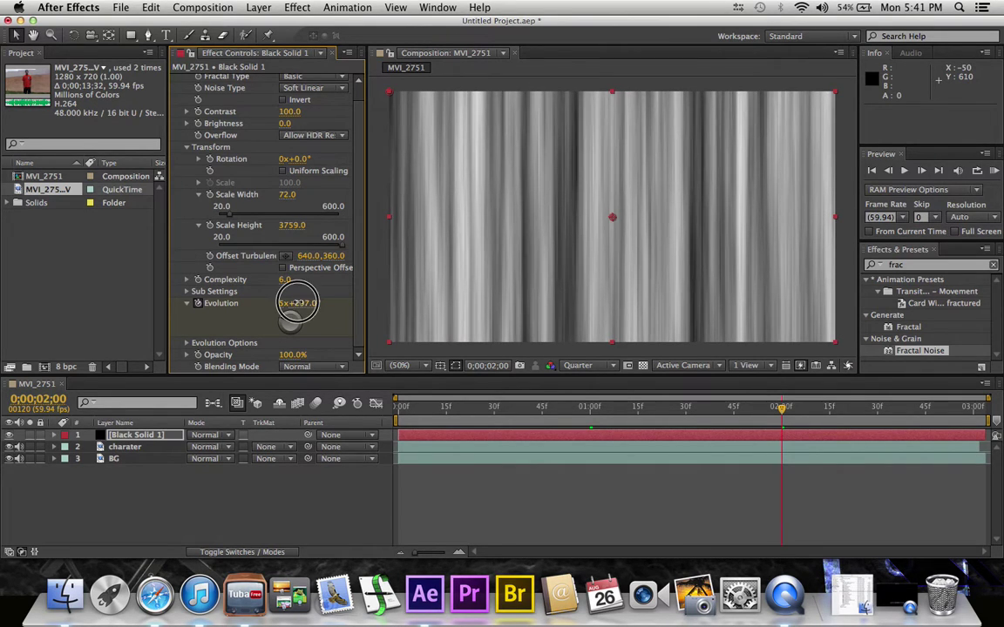
{"action": "left_click_drag", "start_coordinate": [296, 303], "coordinate": [488, 309]}
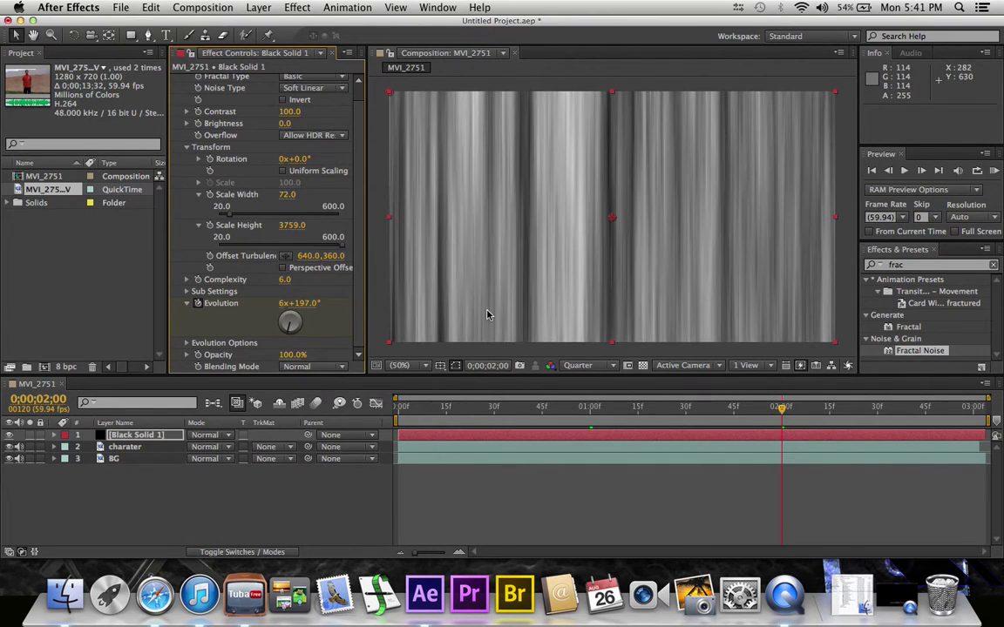
- Scrub between one and two seconds to preview the churning noise stripes
{"action": "left_click", "coordinate": [607, 407]}
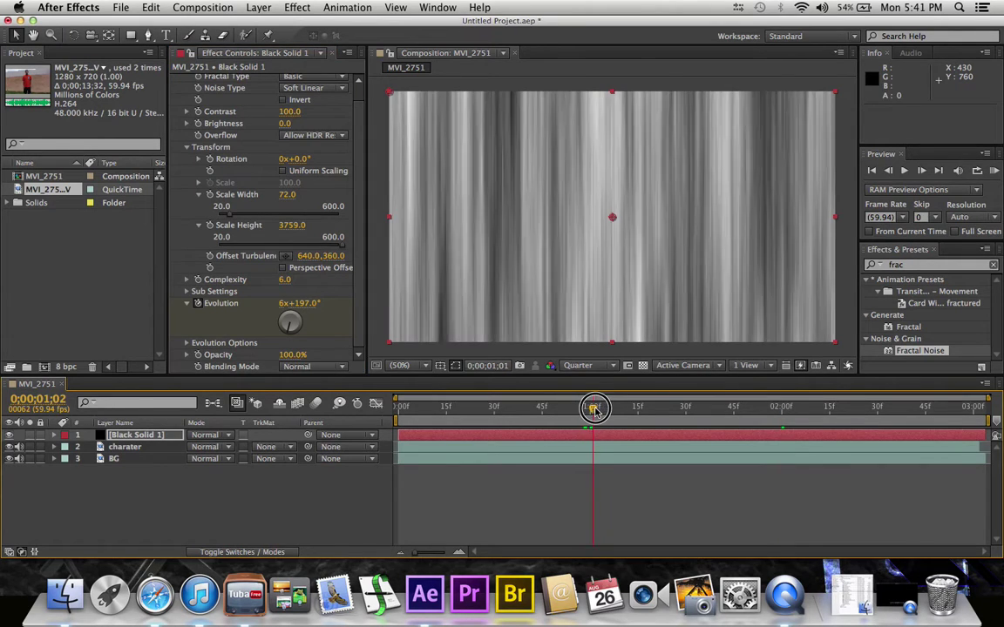
{"action": "left_click_drag", "start_coordinate": [608, 409], "coordinate": [793, 416]}
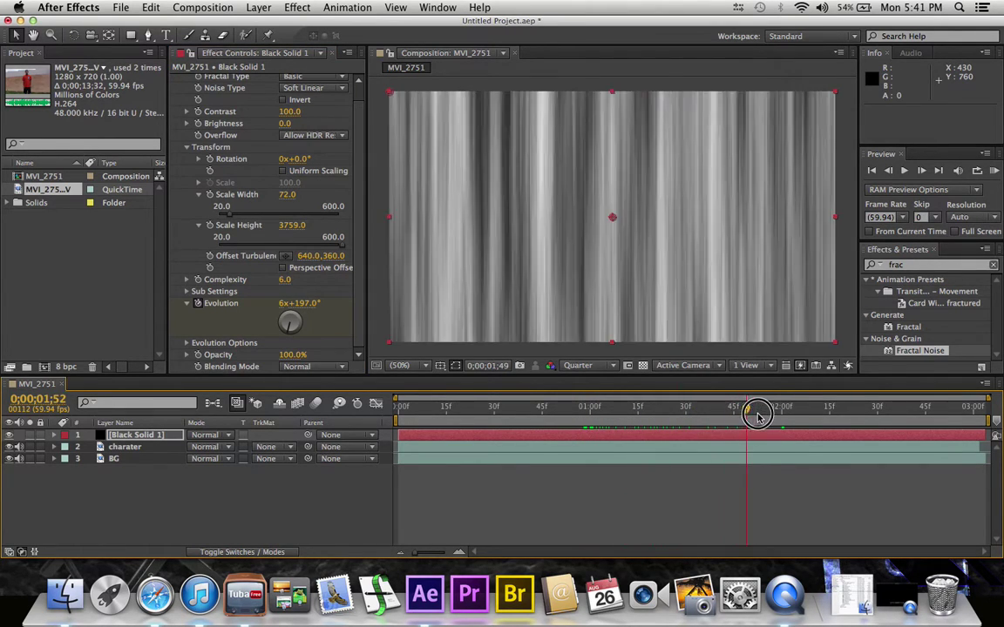
{"action": "left_click_drag", "start_coordinate": [793, 415], "coordinate": [590, 409]}
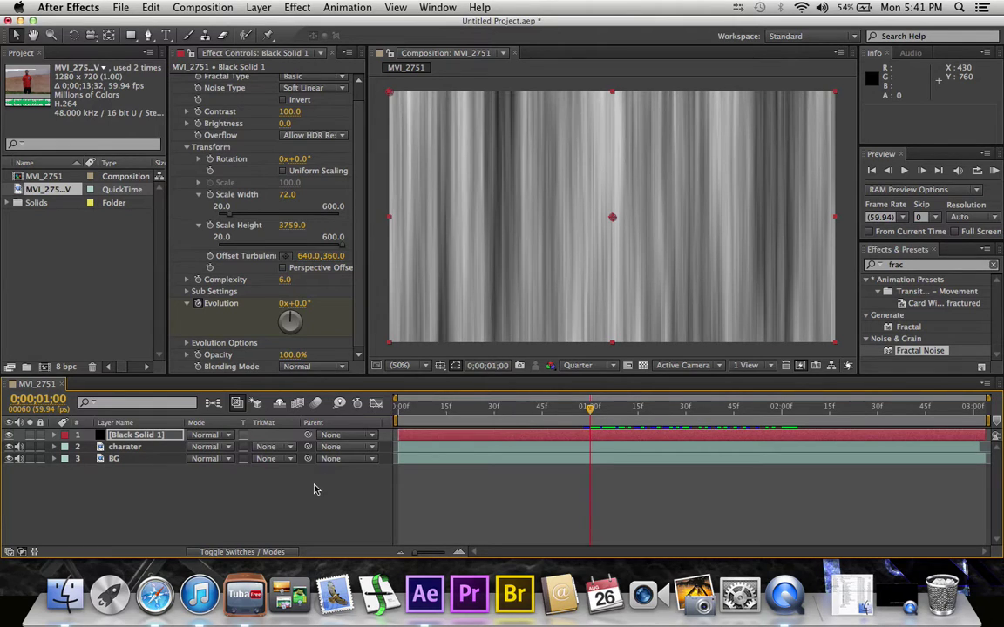
{"action": "left_click", "coordinate": [235, 552]}
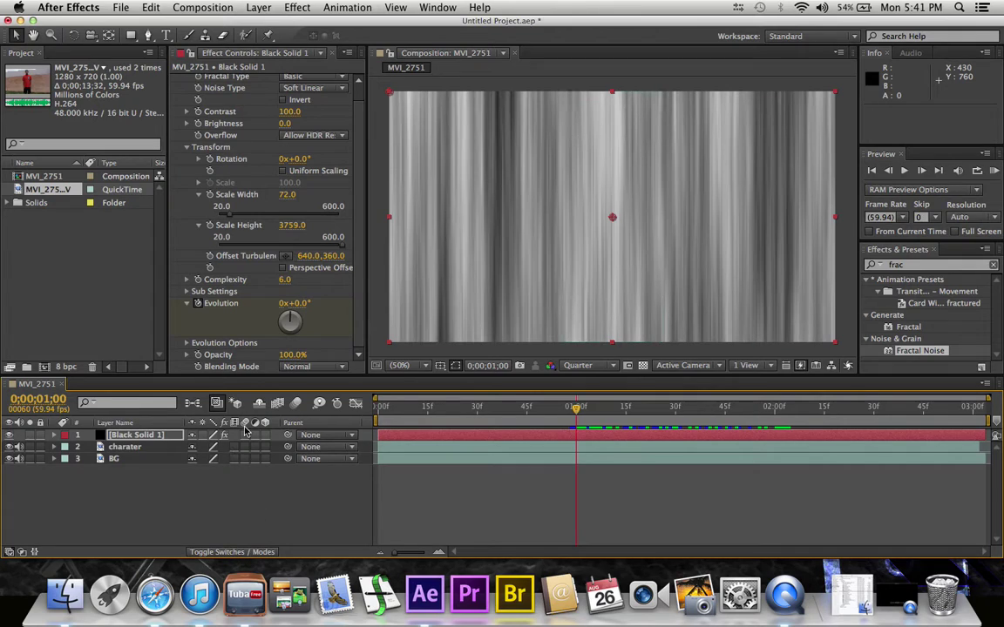
- Set the charater layer's track matte to Luma Inverted Matte using Black Solid 1
{"action": "left_click", "coordinate": [246, 553]}
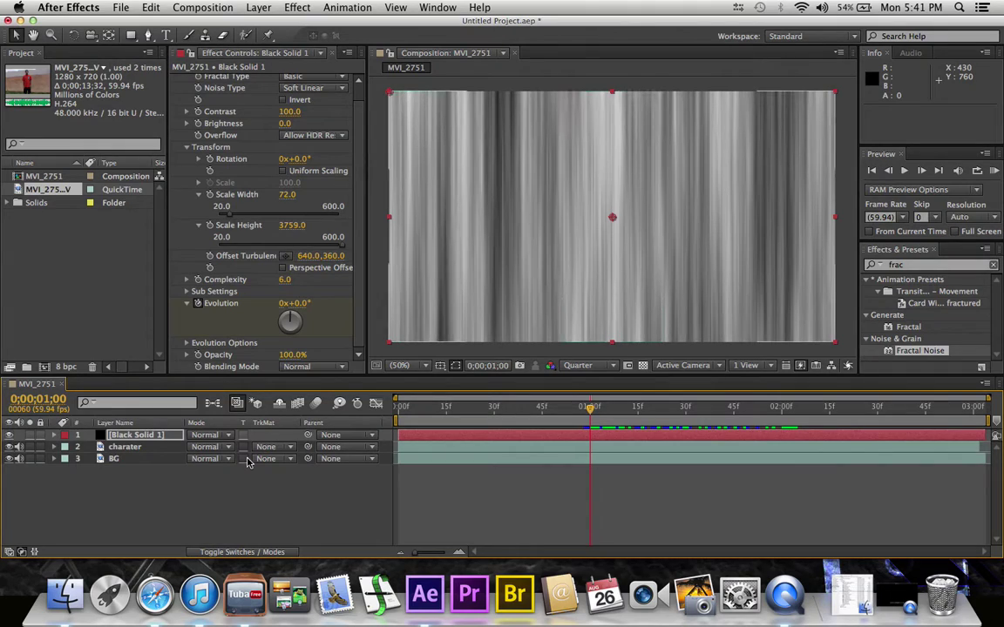
{"action": "left_click", "coordinate": [292, 447]}
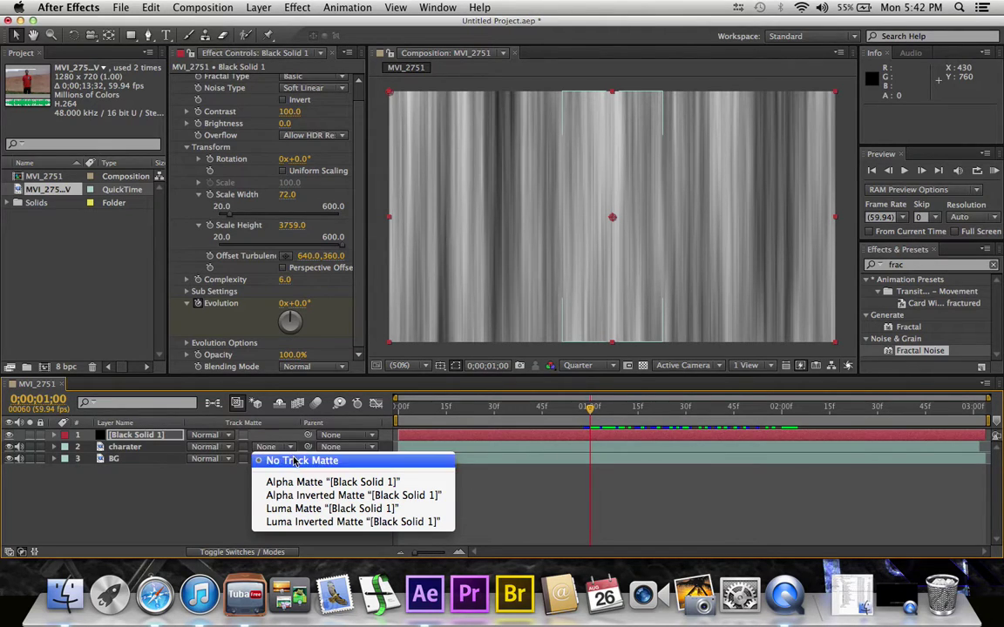
{"action": "left_click", "coordinate": [308, 523]}
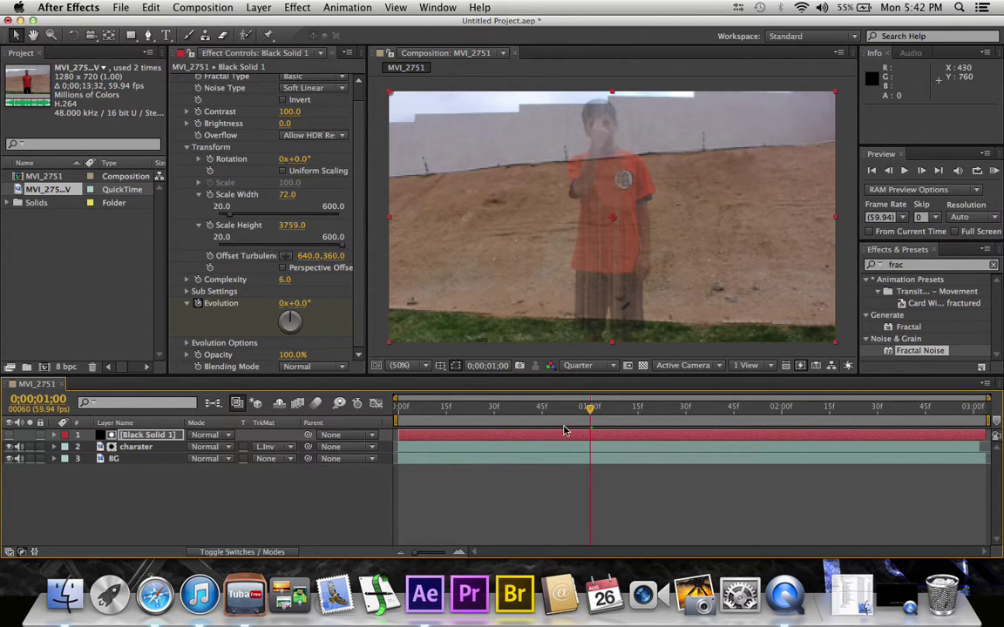
{"action": "mouse_move", "coordinate": [579, 411]}
{"action": "left_mouse_down"}
{"action": "mouse_move", "coordinate": [660, 411]}
{"action": "mouse_move", "coordinate": [650, 415]}
{"action": "left_mouse_up"}
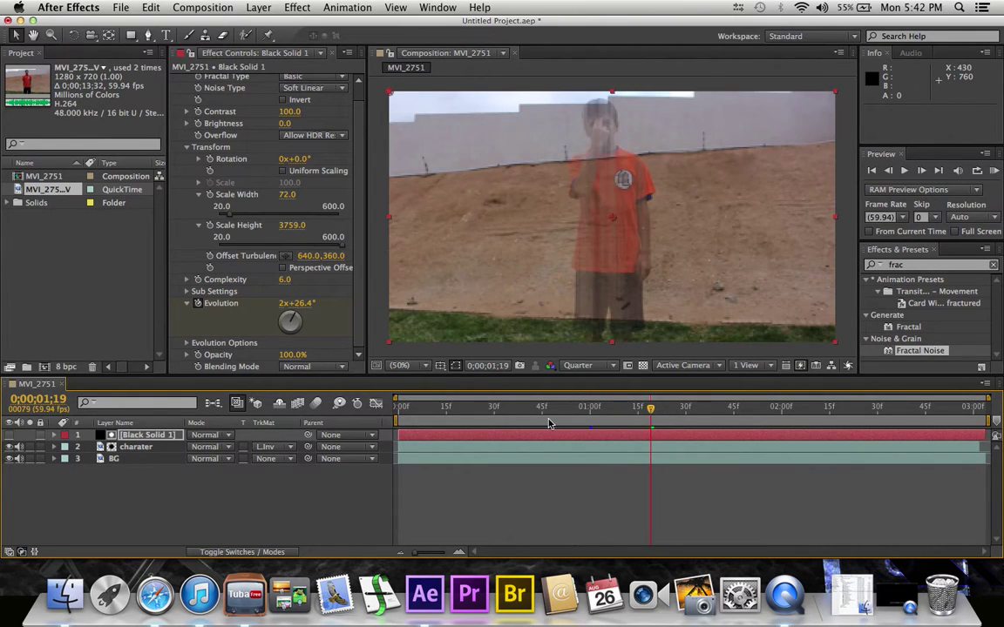
- Move Black Solid 1's in-point to 1;00
{"action": "left_click", "coordinate": [590, 416]}
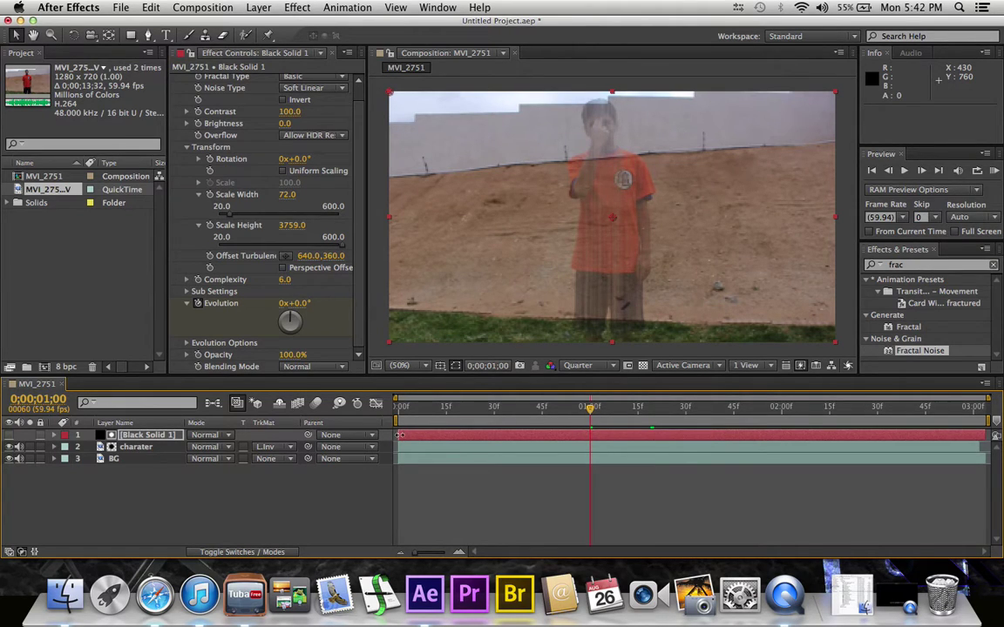
{"action": "left_click_drag", "start_coordinate": [399, 435], "coordinate": [591, 439]}
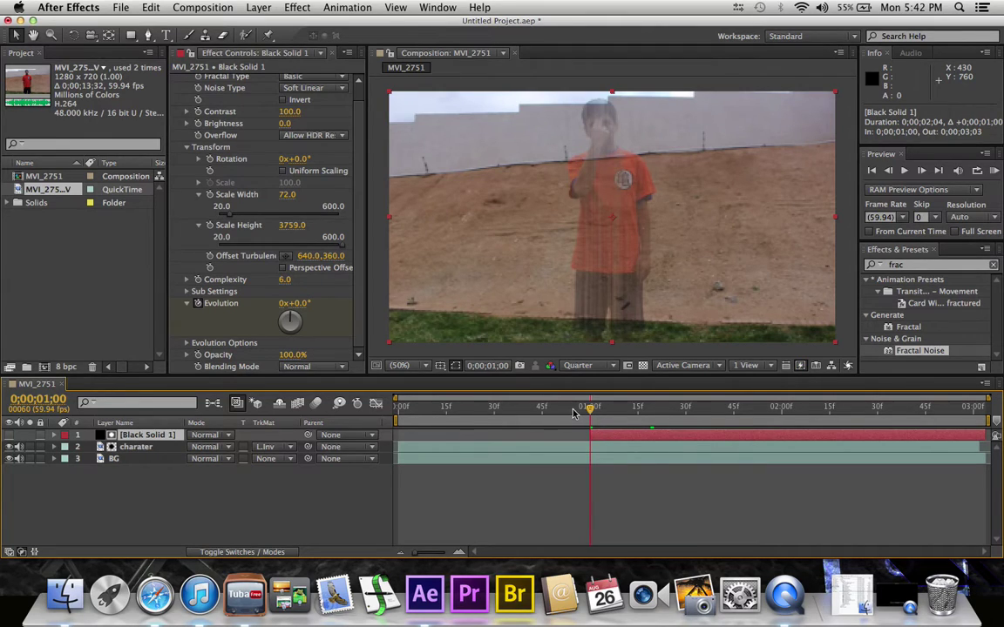
{"action": "left_click_drag", "start_coordinate": [573, 413], "coordinate": [549, 413]}
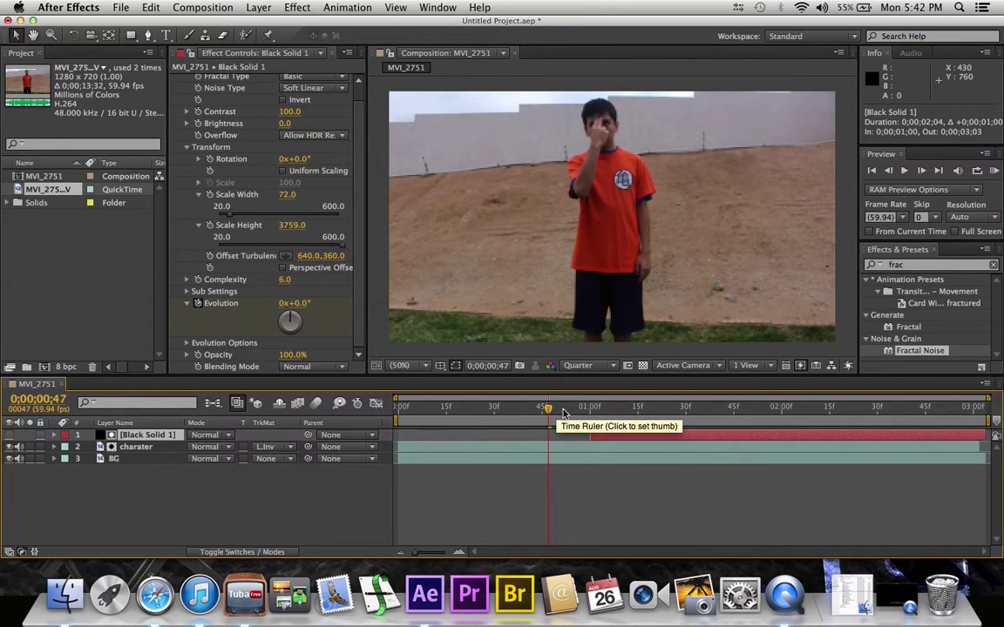
{"action": "left_click", "coordinate": [572, 411]}
{"action": "left_click", "coordinate": [617, 413]}
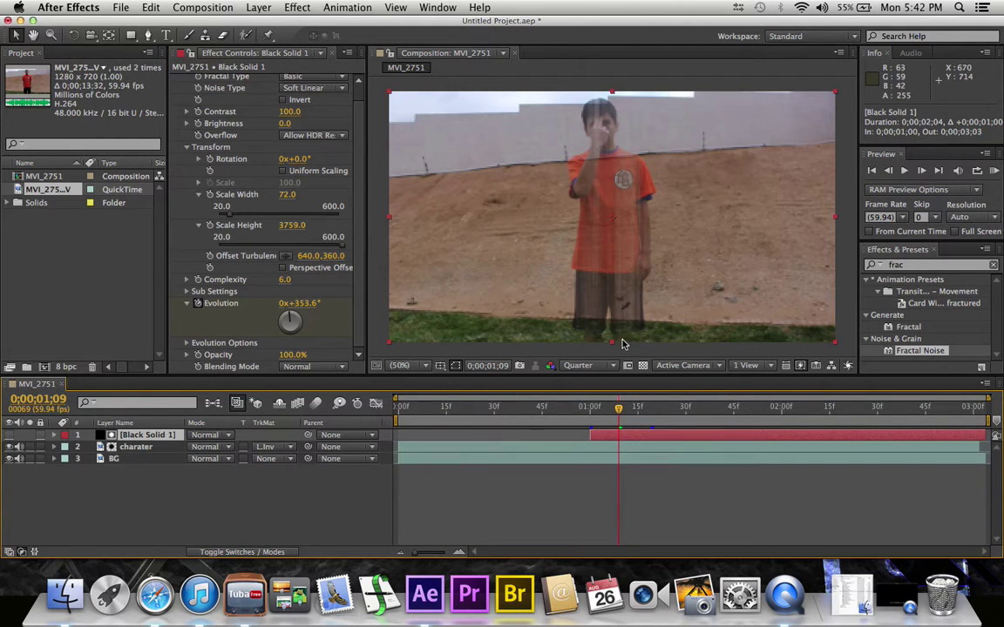
- Move Black Solid 1's out-point to 2;00 and review the flicker
{"action": "left_click", "coordinate": [782, 411]}
{"action": "left_click_drag", "start_coordinate": [990, 435], "coordinate": [783, 438]}
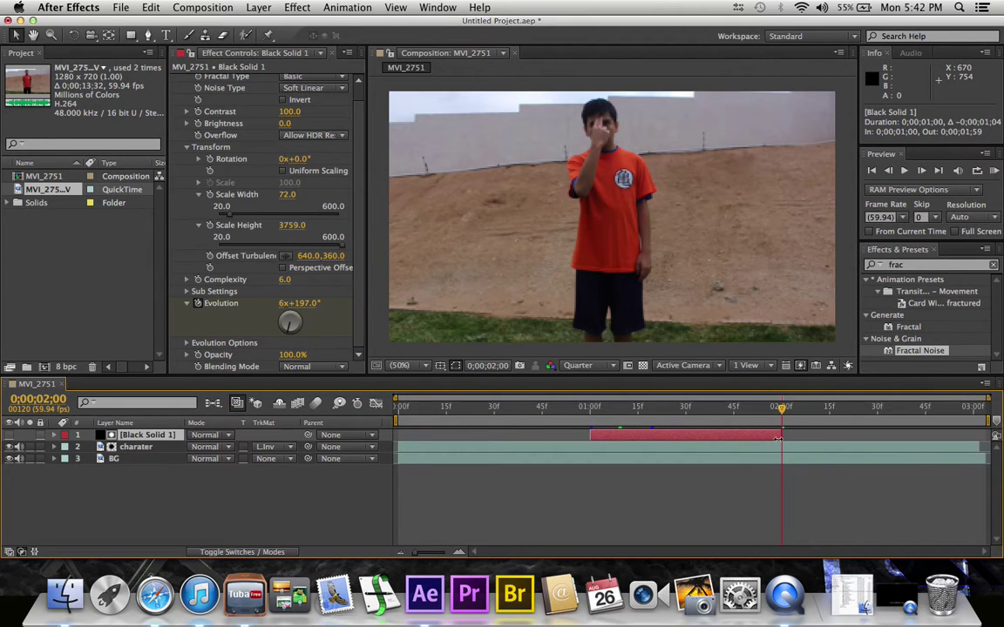
{"action": "left_click_drag", "start_coordinate": [683, 416], "coordinate": [640, 413]}
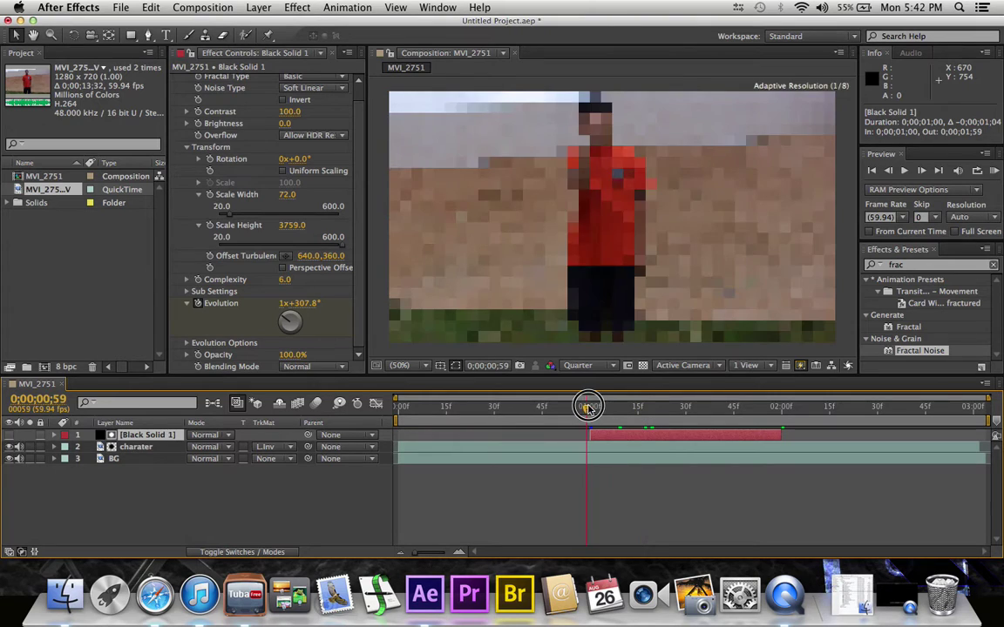
{"action": "left_click_drag", "start_coordinate": [588, 407], "coordinate": [629, 416]}
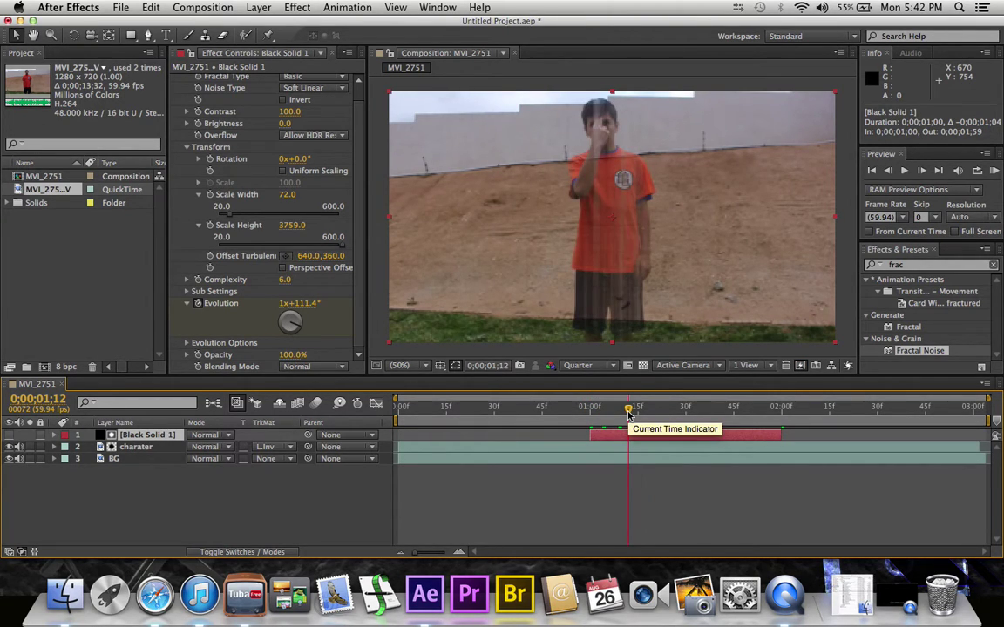
{"action": "left_click_drag", "start_coordinate": [633, 415], "coordinate": [639, 413]}
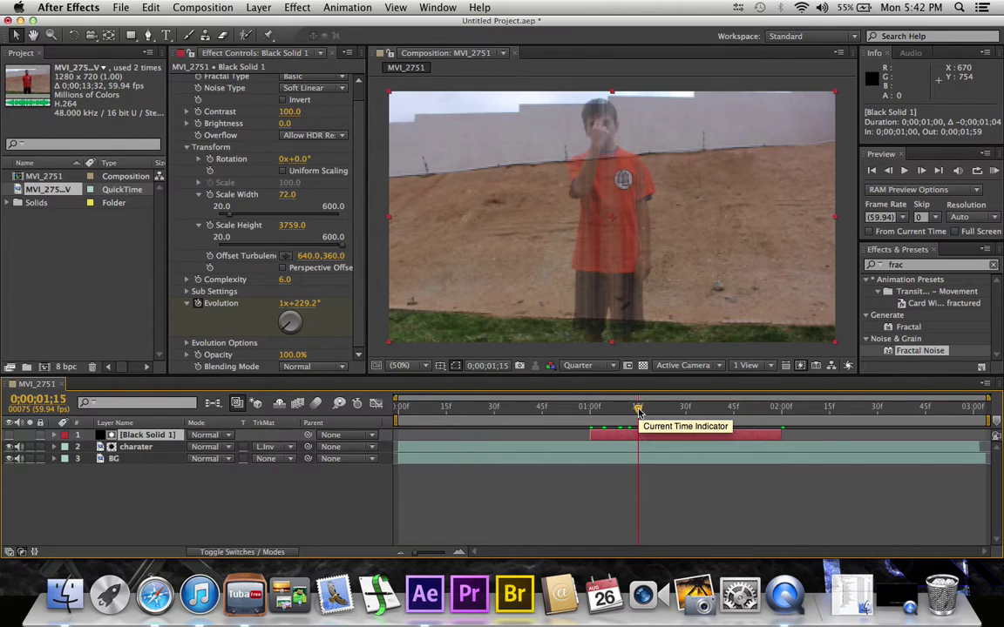
- Pre-compose Black Solid 1 and charater into a composition named 'teleport'
{"action": "left_click", "coordinate": [136, 448], "text": "shift"}
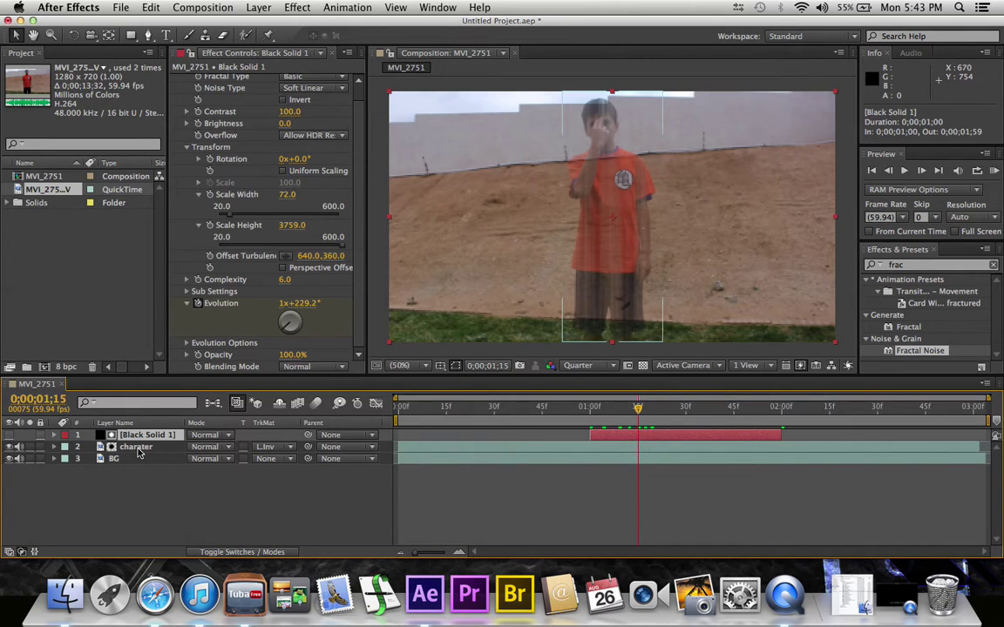
{"action": "left_click", "coordinate": [138, 450], "text": "shift"}
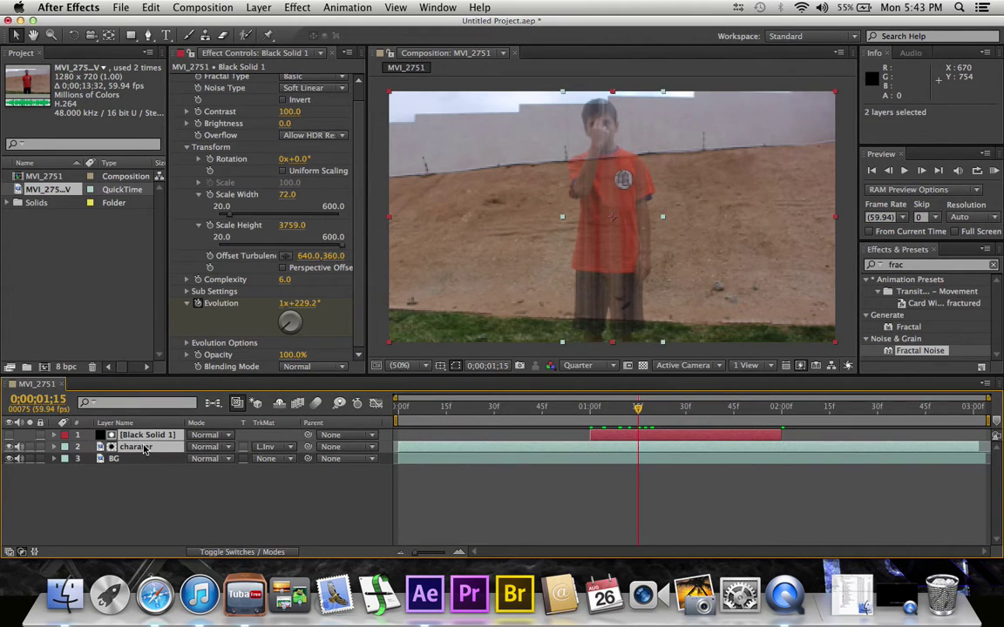
{"action": "right_click", "coordinate": [144, 448]}
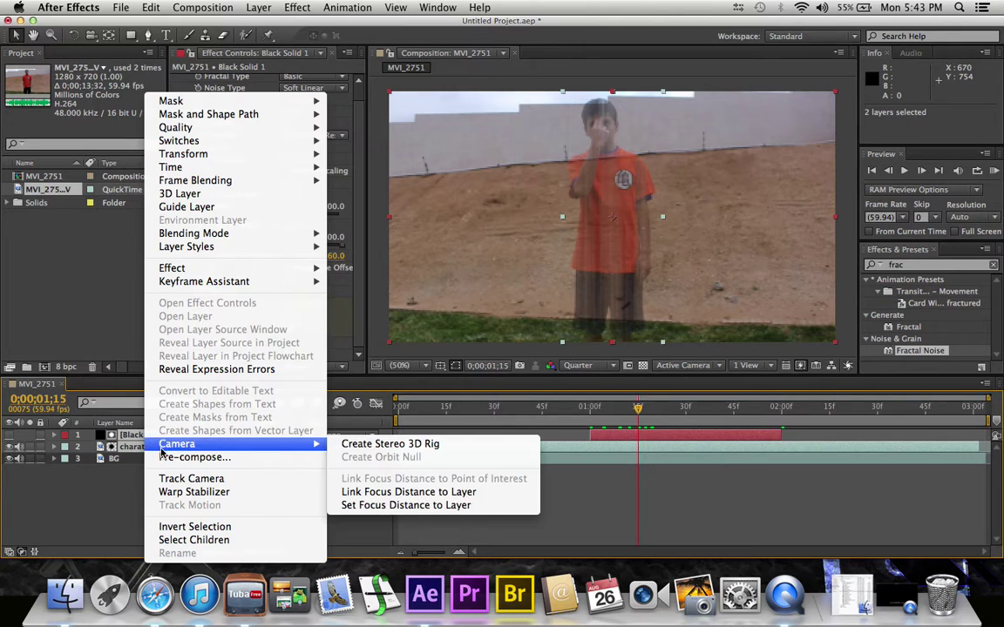
{"action": "left_click", "coordinate": [174, 457]}
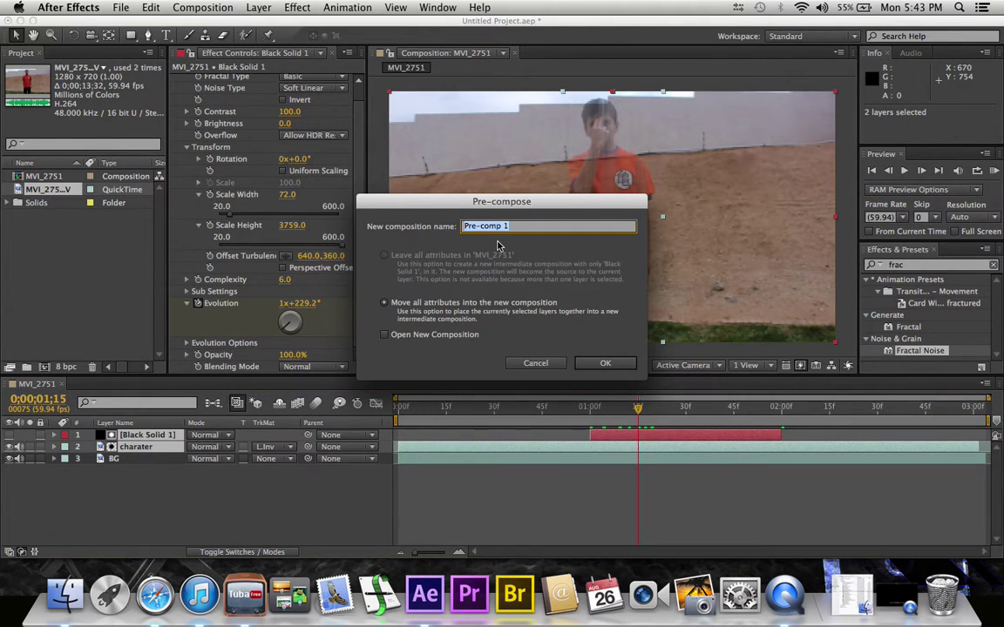
{"action": "type", "text": "teleport"}
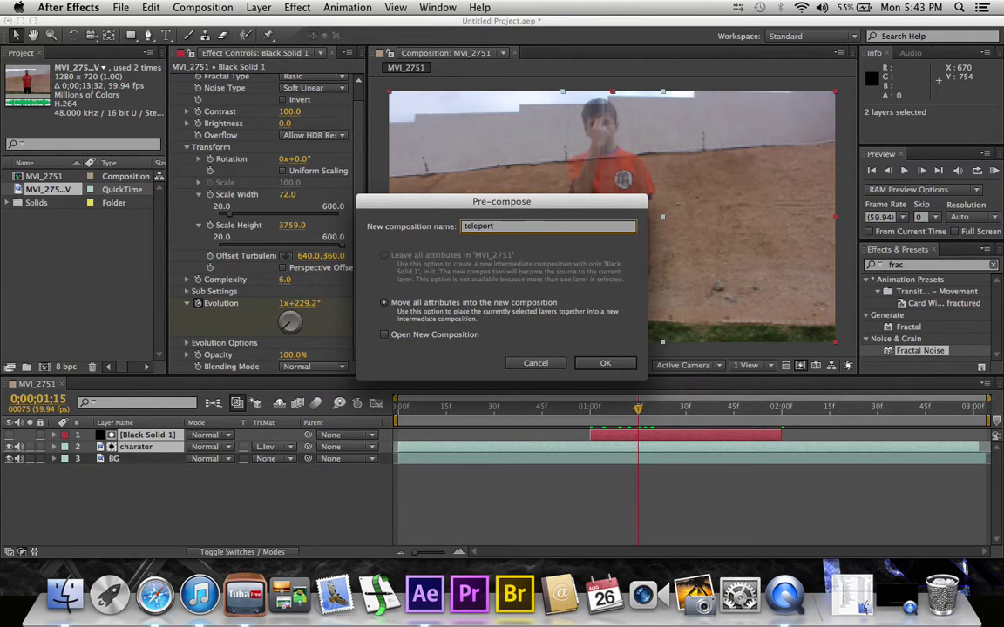
{"action": "left_click", "coordinate": [603, 361]}
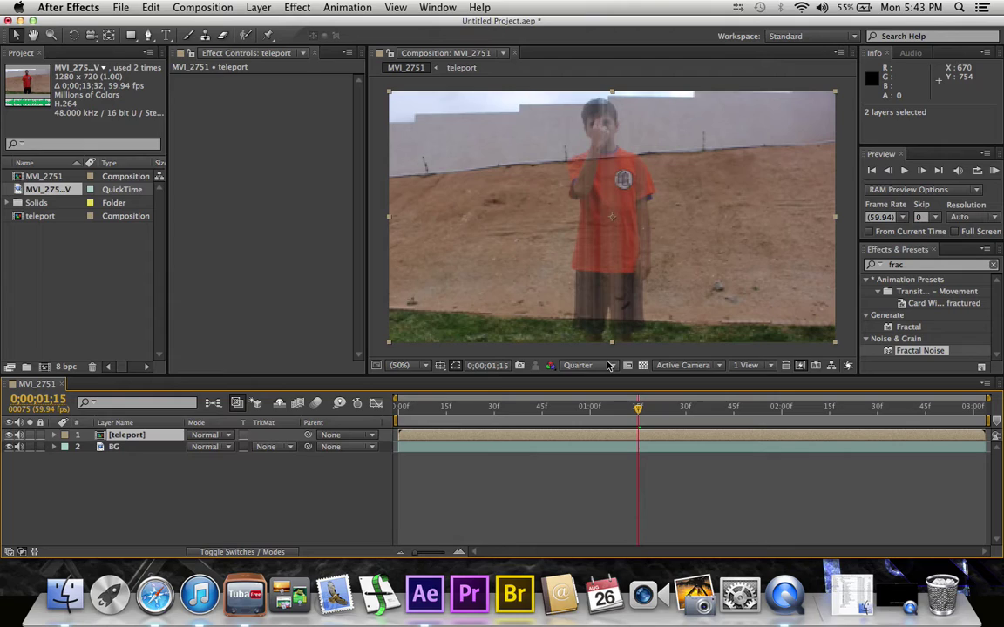
- Keyframe the teleport layer's Position so its Y rises past the top of frame
{"action": "key", "text": "p"}
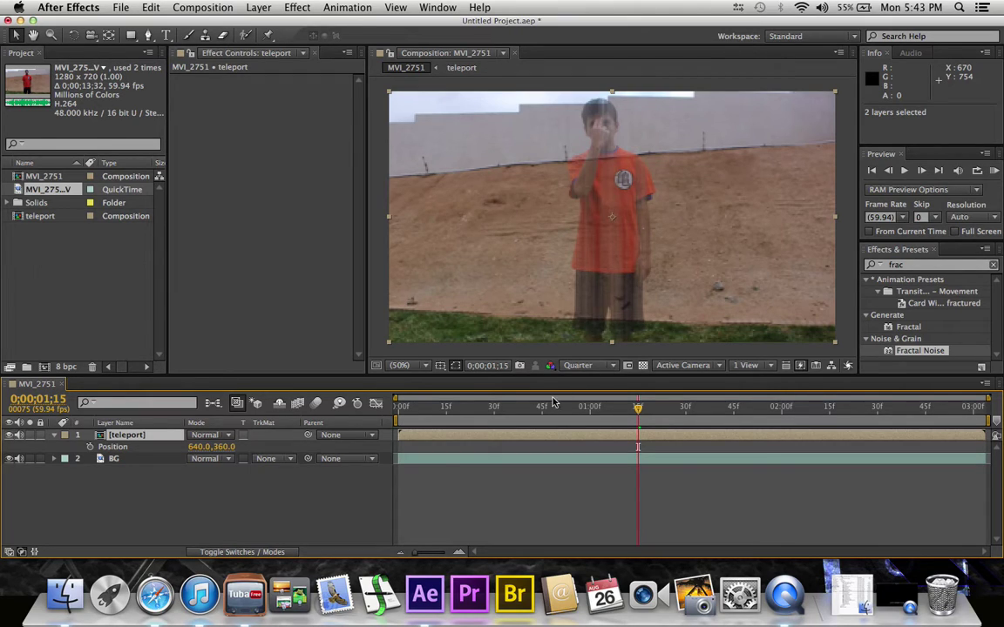
{"action": "left_click", "coordinate": [90, 447]}
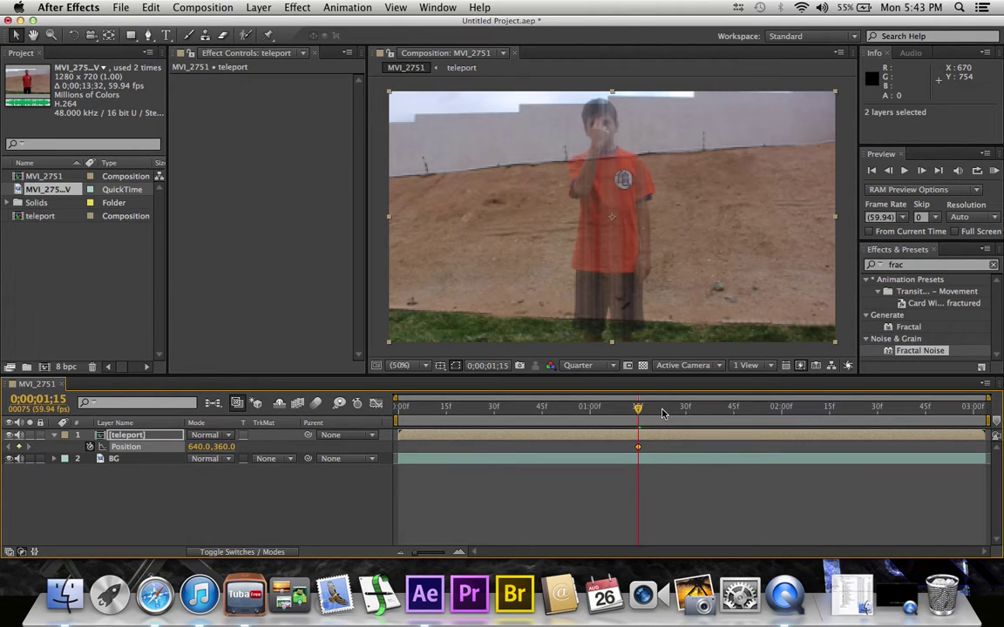
{"action": "left_click", "coordinate": [662, 409]}
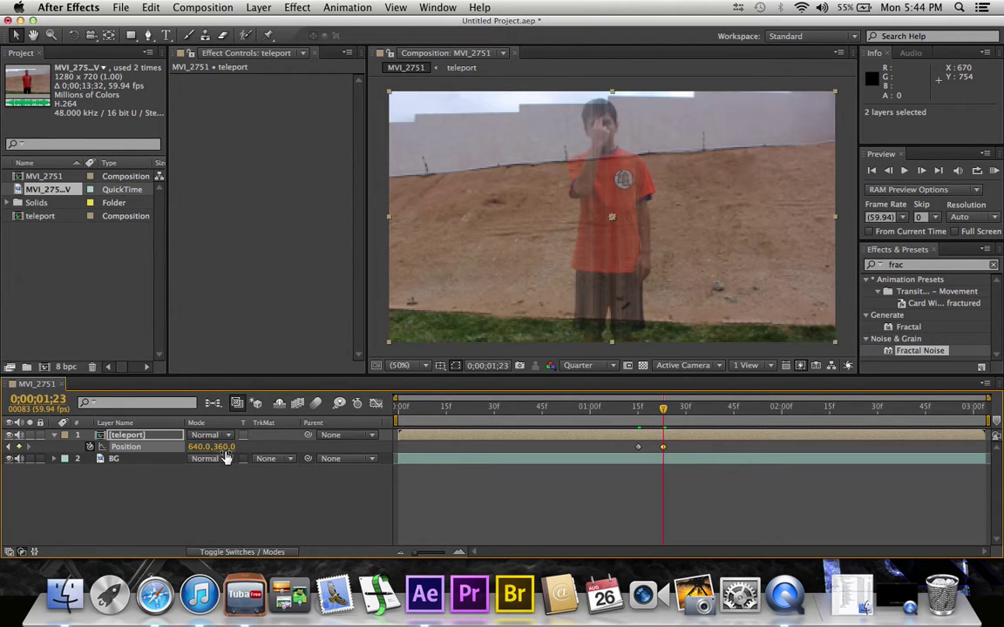
{"action": "mouse_move", "coordinate": [224, 448]}
{"action": "left_mouse_down"}
{"action": "mouse_move", "coordinate": [7, 472]}
{"action": "mouse_move", "coordinate": [7, 484]}
{"action": "left_mouse_up"}
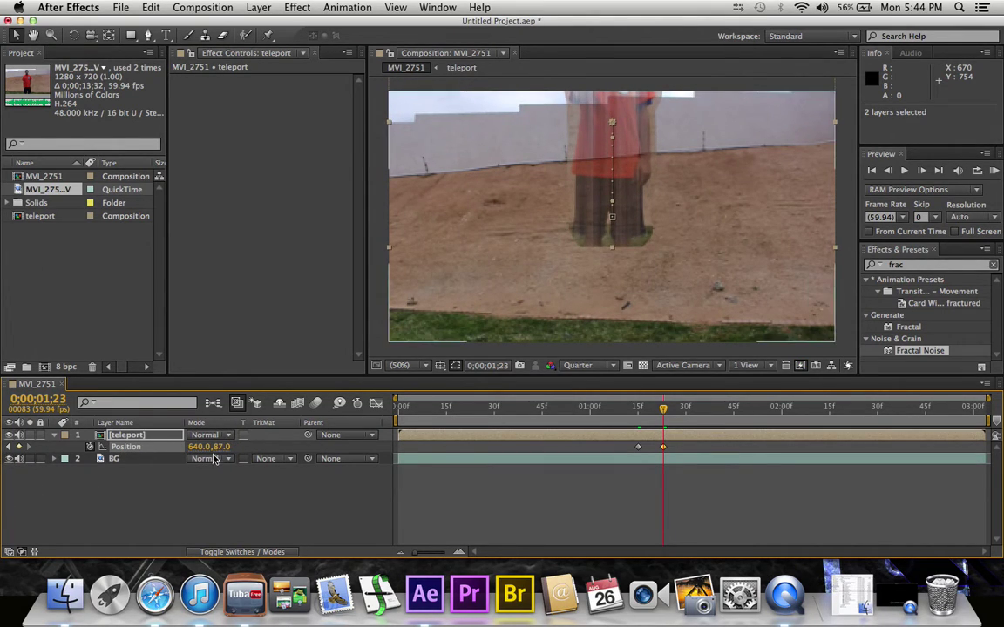
{"action": "left_click_drag", "start_coordinate": [213, 448], "coordinate": [70, 447]}
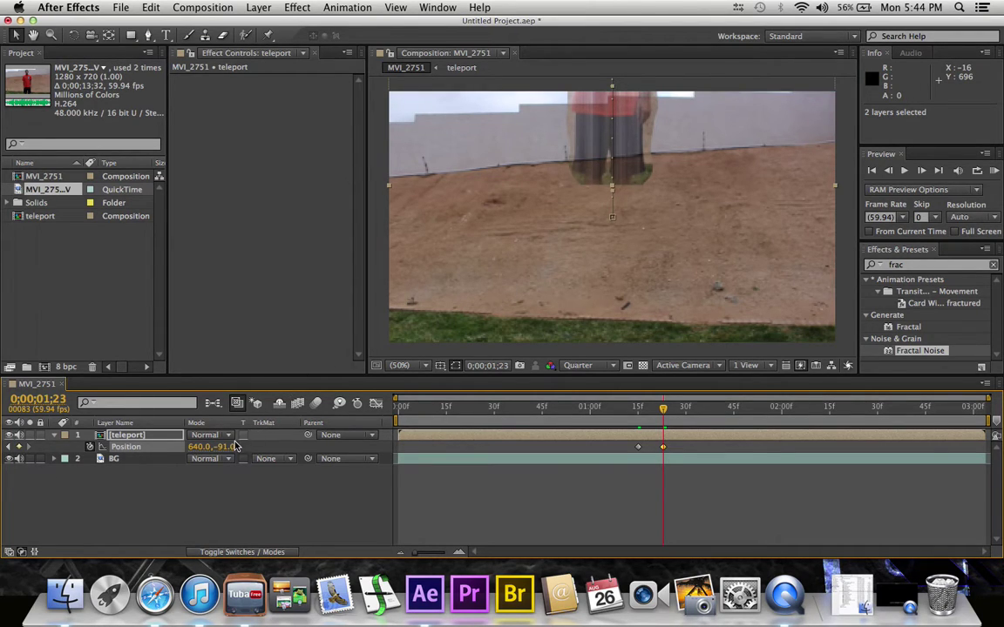
{"action": "left_click_drag", "start_coordinate": [233, 445], "coordinate": [179, 442]}
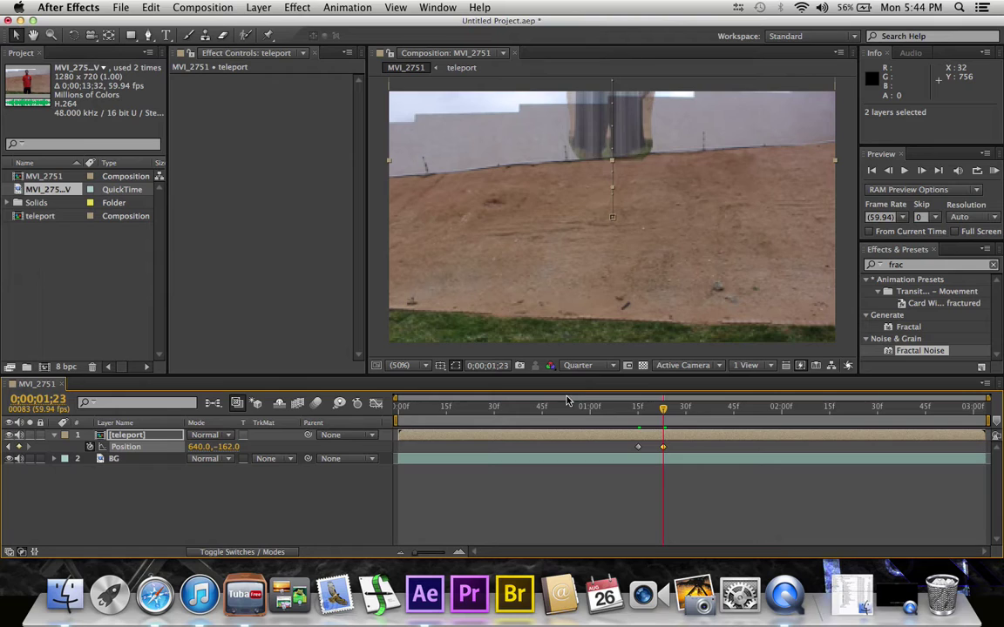
- Preview the upward move, then open the teleport composition
{"action": "left_click", "coordinate": [585, 407]}
{"action": "left_click_drag", "start_coordinate": [586, 407], "coordinate": [663, 415]}
{"action": "double_click", "coordinate": [136, 437]}
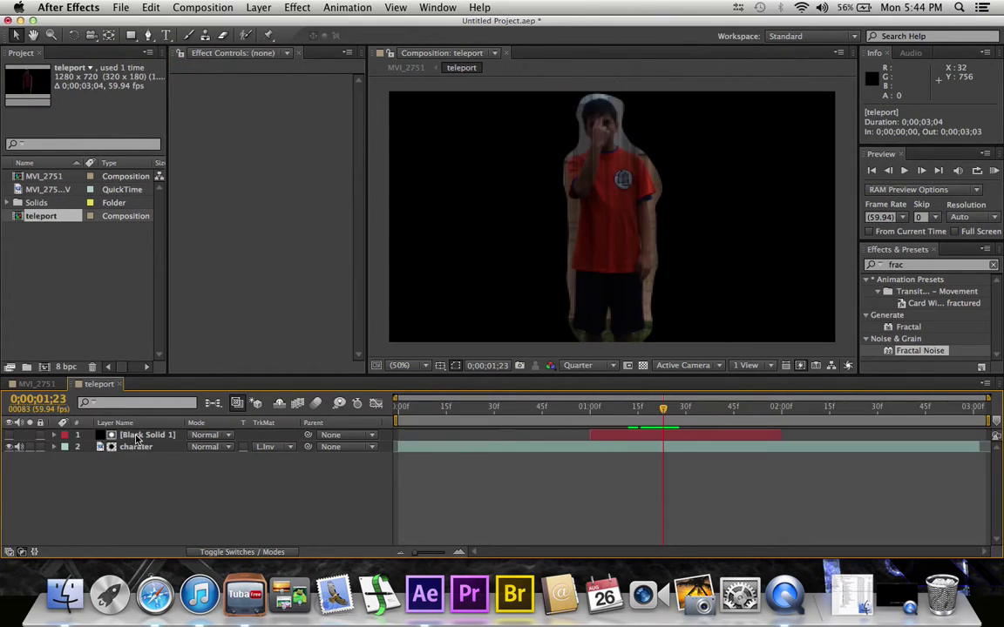
- Reveal the charater layer's Mask 1 properties with the playhead at 0;00;01;15
{"action": "left_click", "coordinate": [135, 447]}
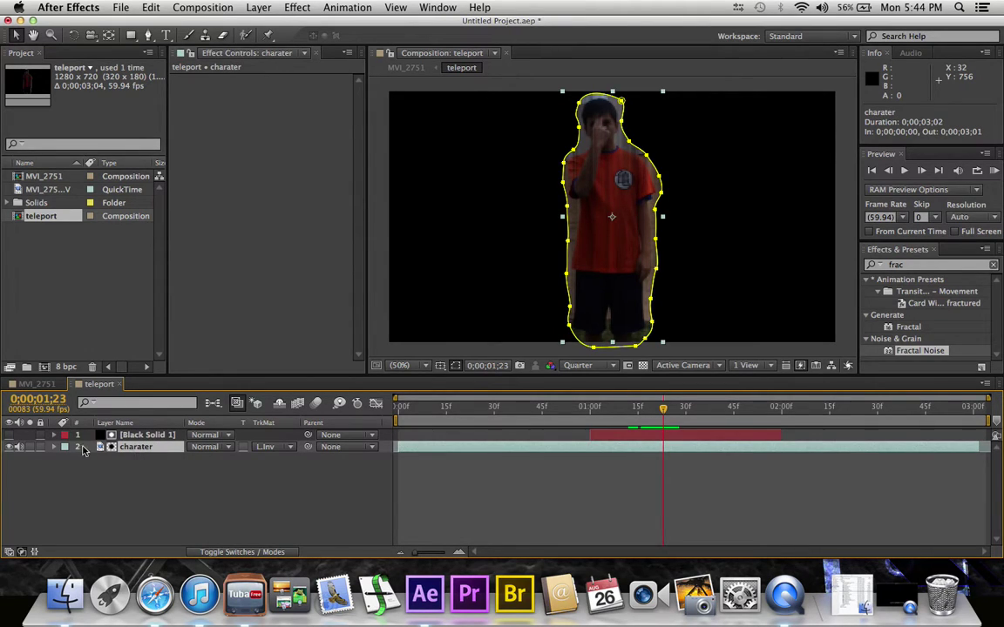
{"action": "key", "text": "m"}
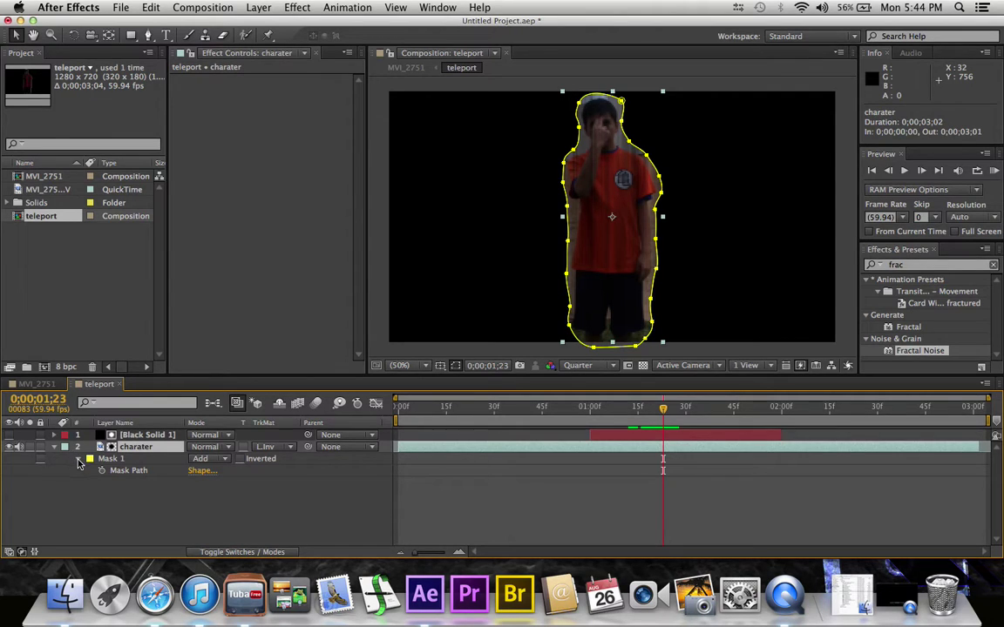
{"action": "left_click", "coordinate": [78, 461]}
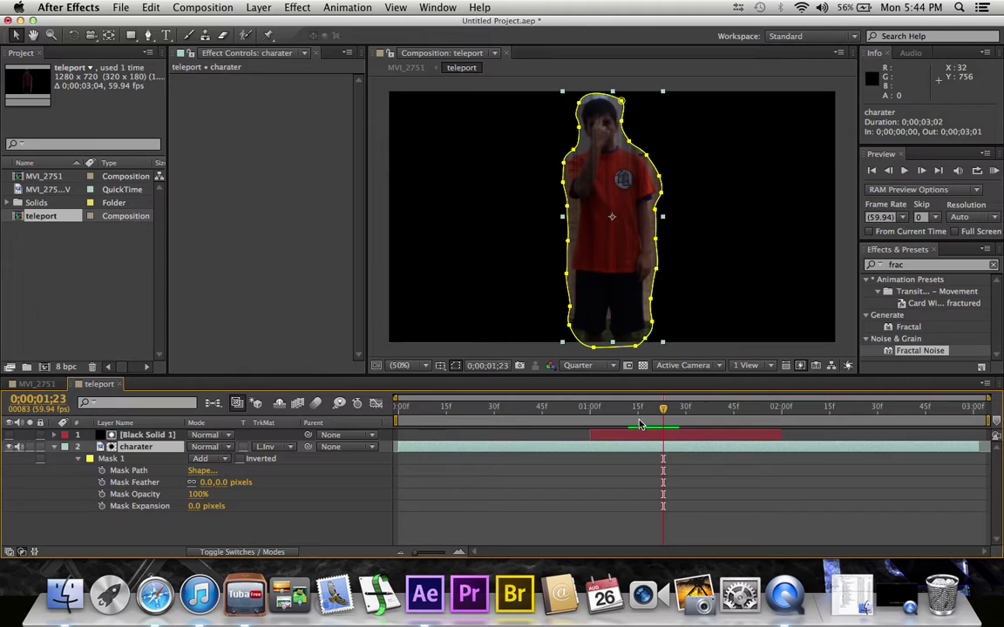
{"action": "left_click_drag", "start_coordinate": [663, 408], "coordinate": [677, 409]}
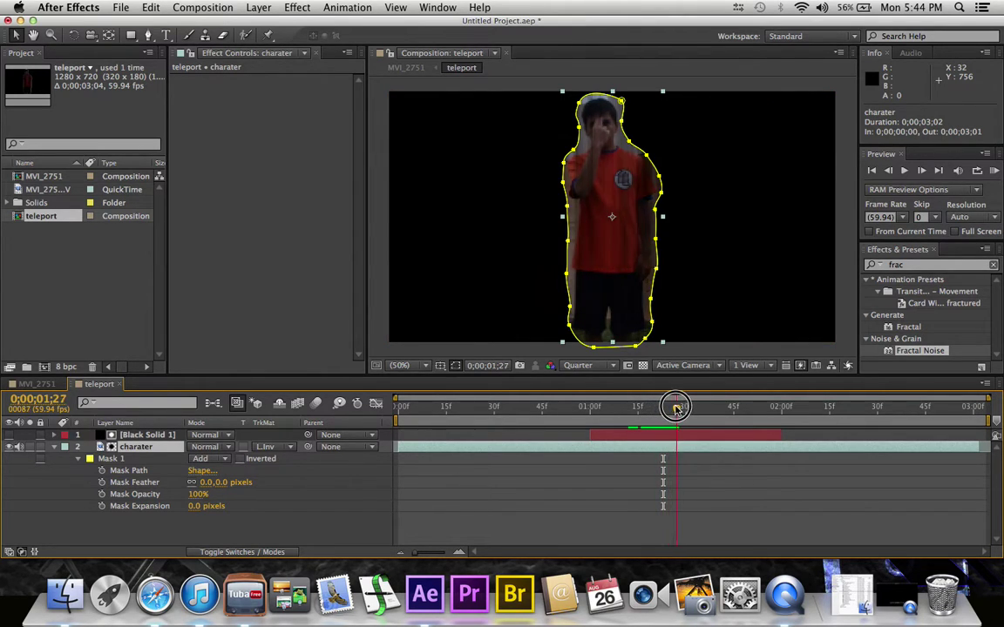
{"action": "left_click_drag", "start_coordinate": [677, 408], "coordinate": [669, 408]}
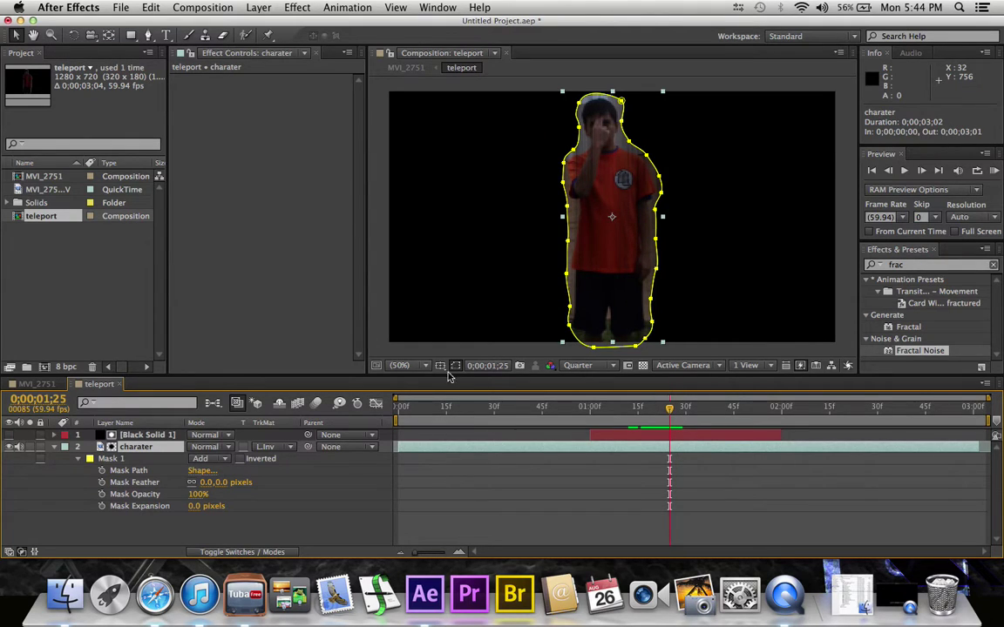
{"action": "left_click", "coordinate": [40, 384]}
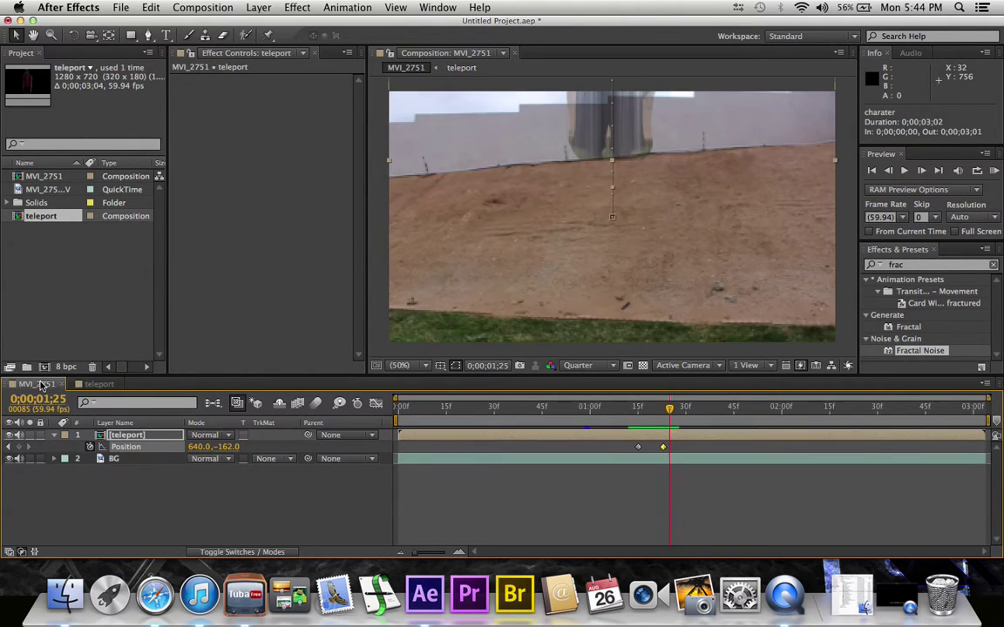
{"action": "left_click", "coordinate": [640, 411]}
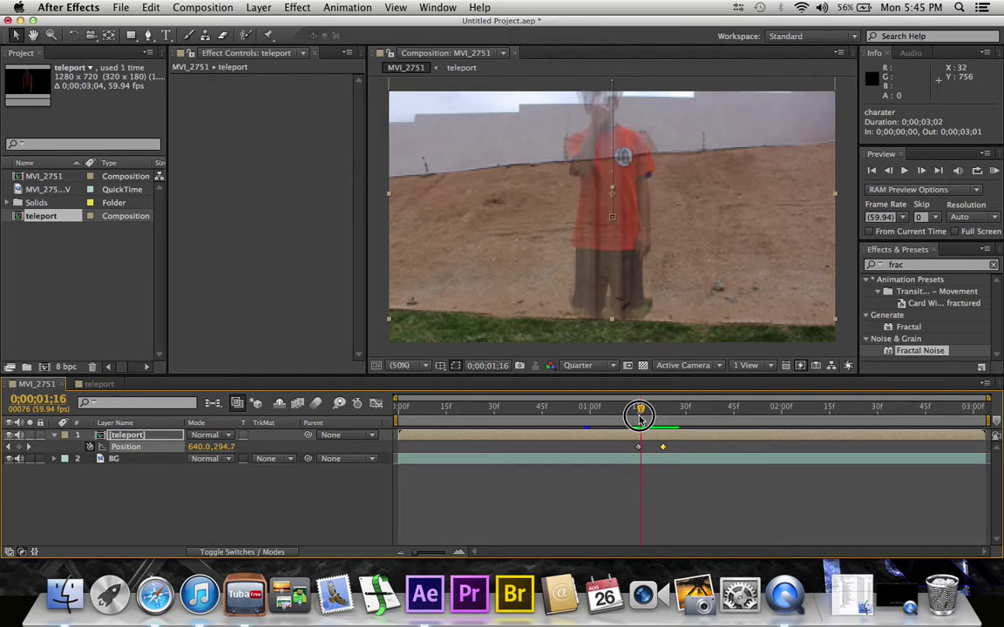
{"action": "left_click_drag", "start_coordinate": [640, 416], "coordinate": [638, 410]}
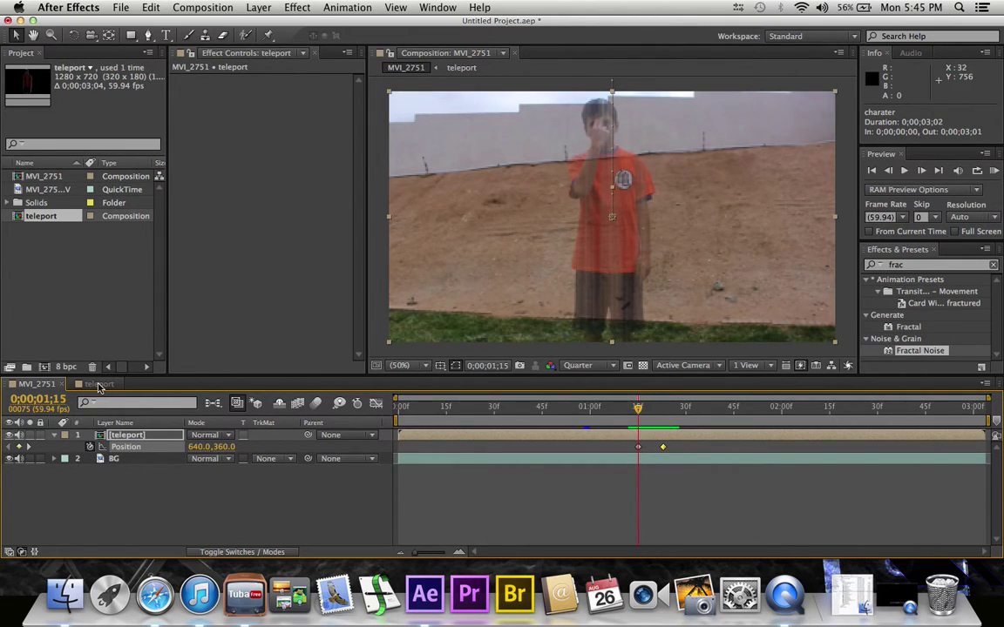
{"action": "left_click", "coordinate": [99, 385]}
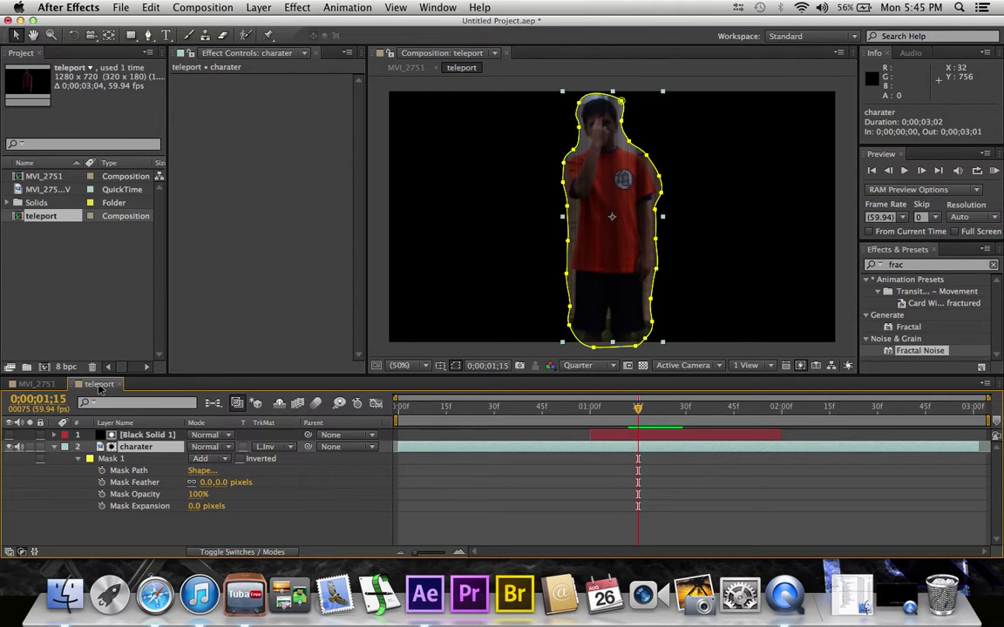
- Keyframe Mask Expansion and Feather at 1;15, then shrink expansion to -93 a few frames later
{"action": "left_click", "coordinate": [102, 507]}
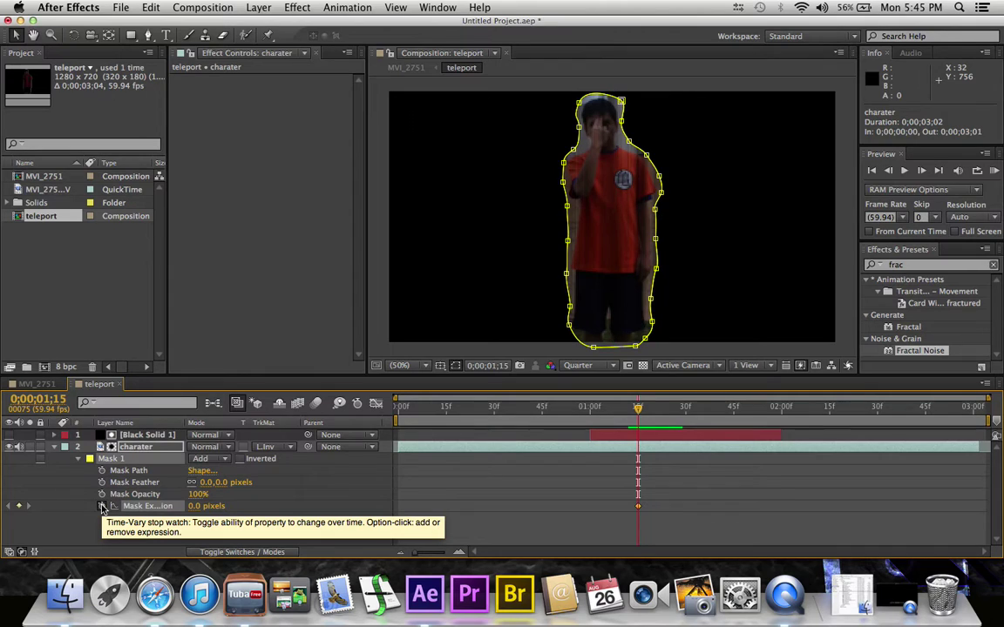
{"action": "left_click", "coordinate": [102, 483]}
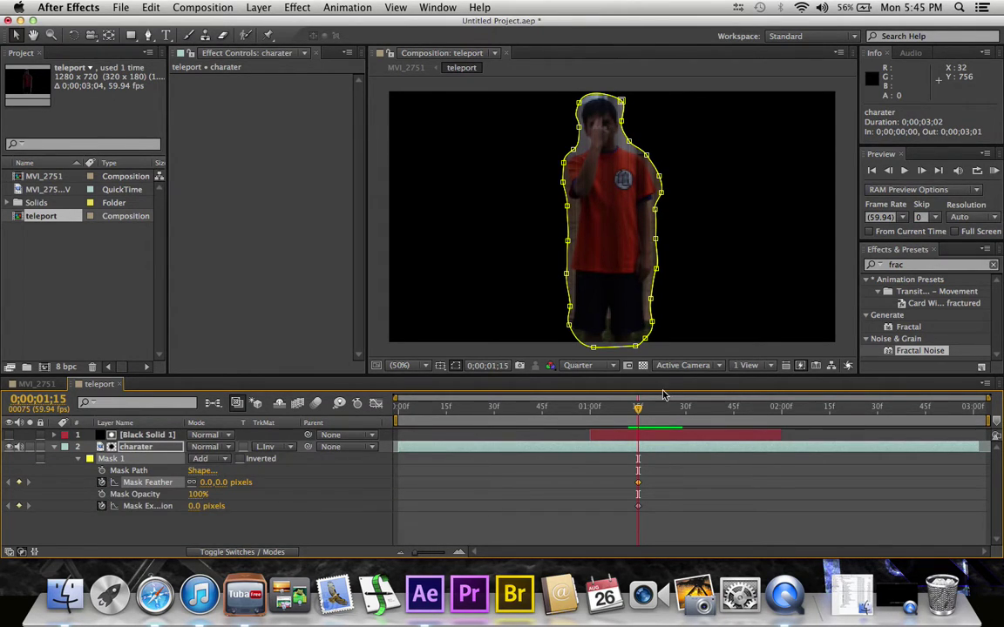
{"action": "left_click_drag", "start_coordinate": [638, 413], "coordinate": [653, 413]}
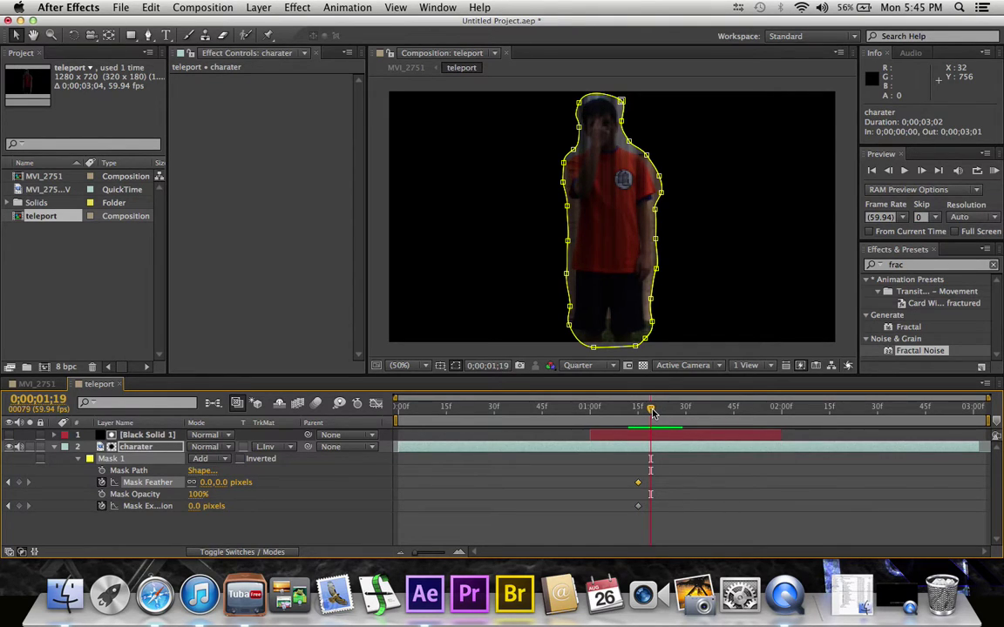
{"action": "left_click", "coordinate": [198, 508]}
{"action": "left_click_drag", "start_coordinate": [198, 508], "coordinate": [116, 511]}
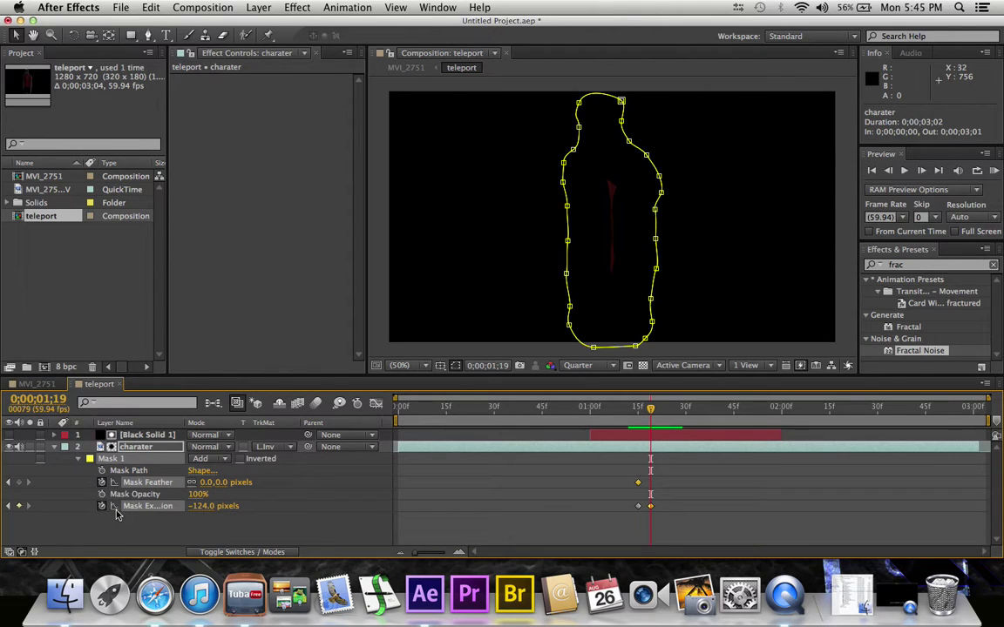
{"action": "left_click", "coordinate": [130, 507]}
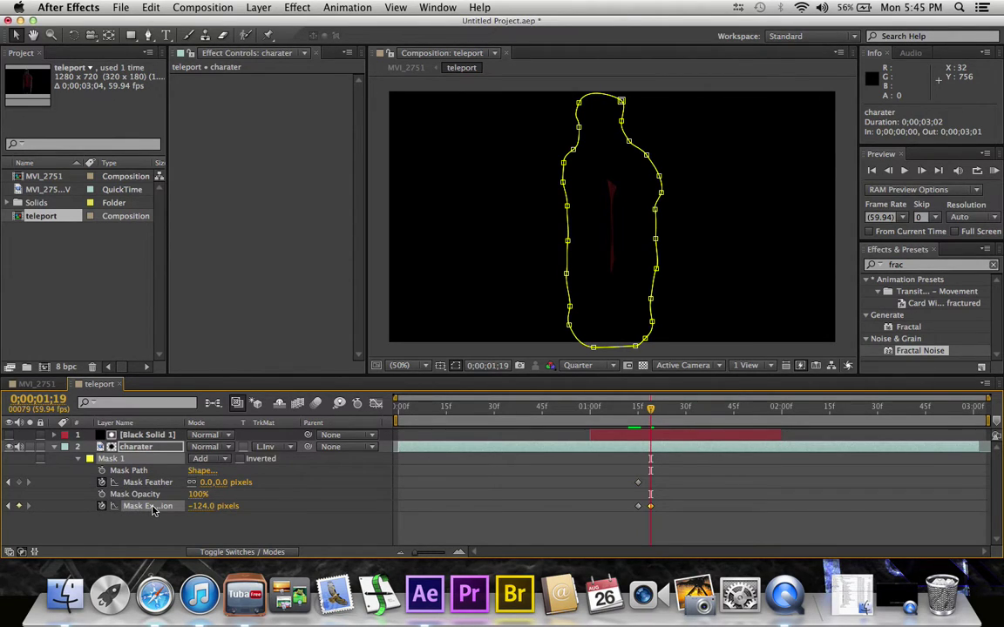
- Add Mask Feather keyframes and increase the feather to soften the edges
{"action": "left_click", "coordinate": [19, 483]}
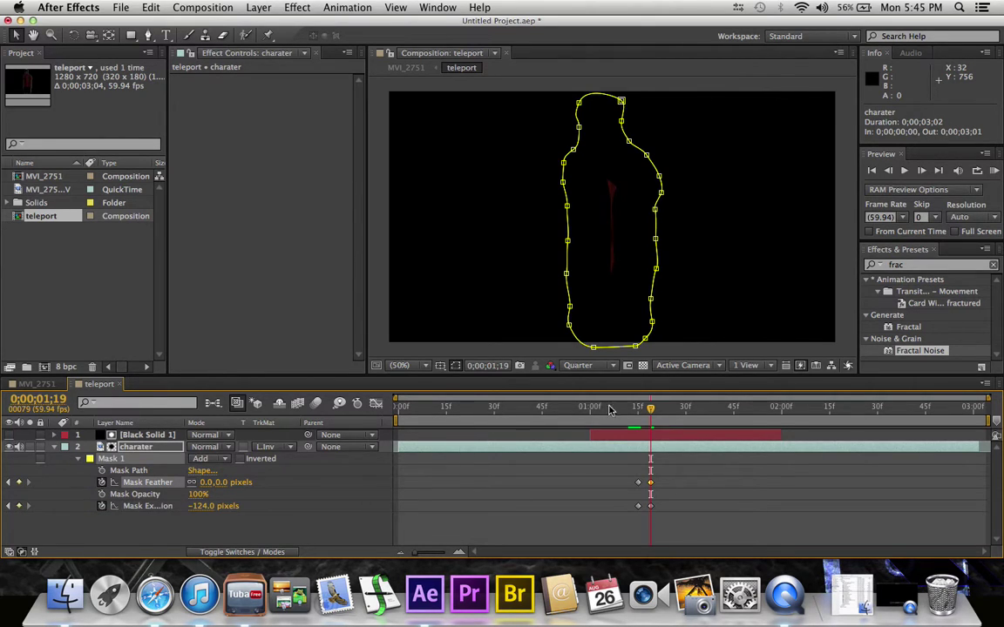
{"action": "left_click", "coordinate": [9, 483]}
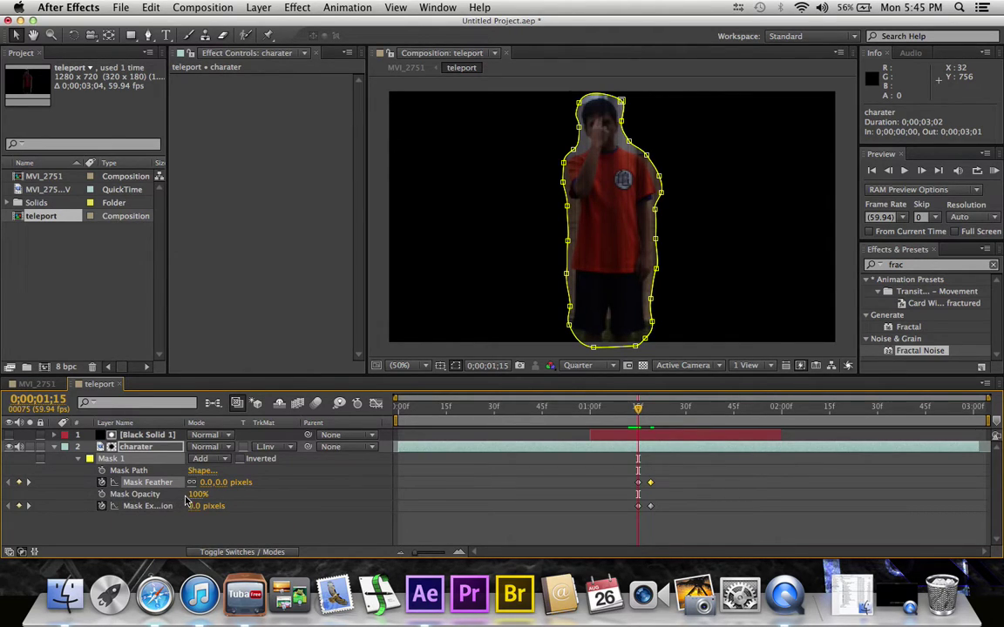
{"action": "left_click", "coordinate": [219, 483]}
{"action": "mouse_move", "coordinate": [219, 483]}
{"action": "left_mouse_down"}
{"action": "mouse_move", "coordinate": [284, 488]}
{"action": "mouse_move", "coordinate": [263, 487]}
{"action": "left_mouse_up"}
{"action": "left_click", "coordinate": [228, 483]}
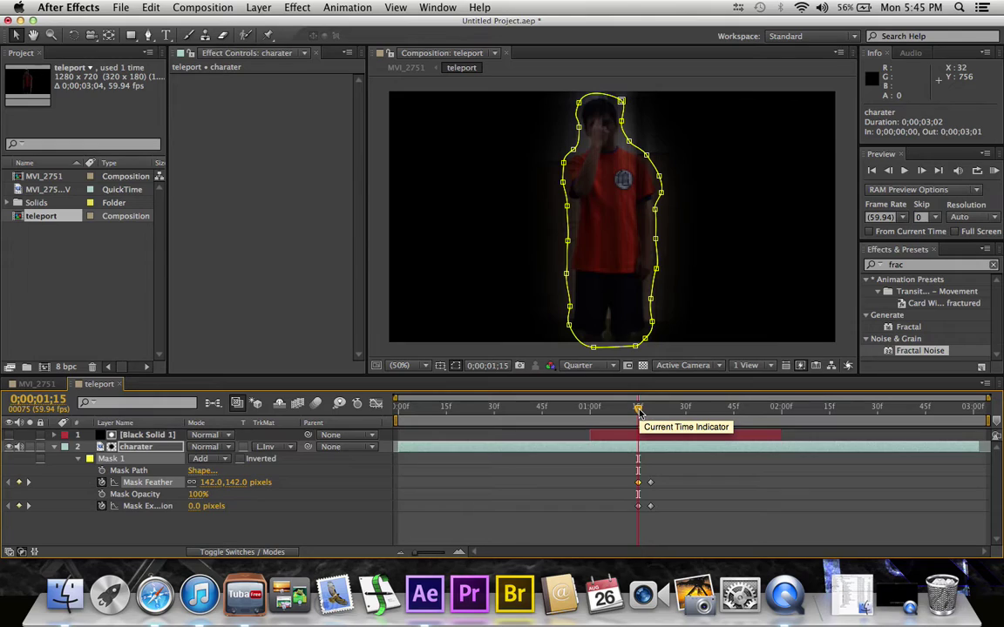
- Raise the Mask Feather to 65.5 at a later frame
{"action": "left_click_drag", "start_coordinate": [639, 410], "coordinate": [647, 409]}
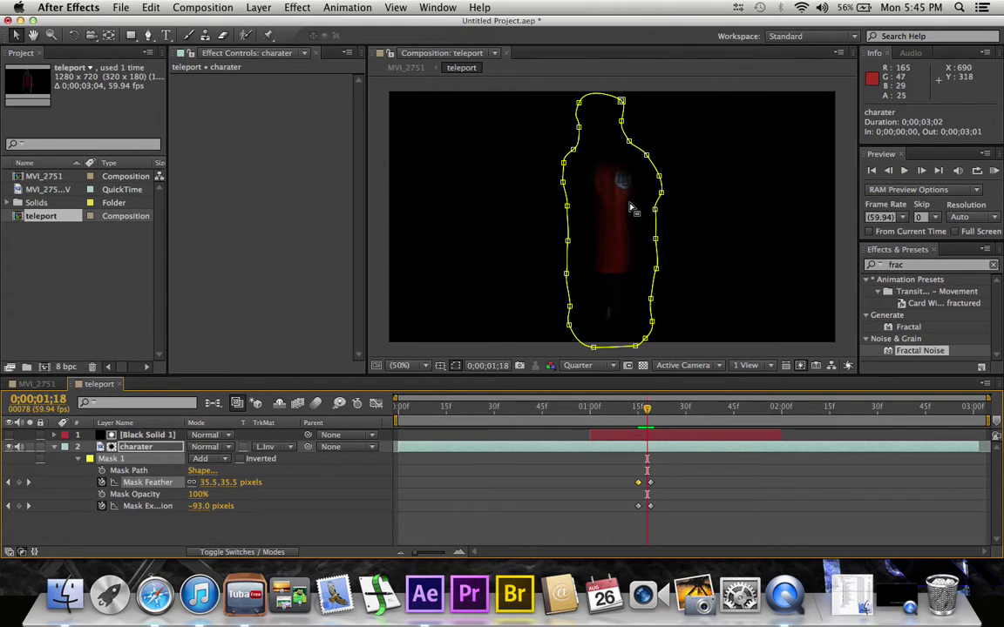
{"action": "left_click", "coordinate": [229, 483]}
{"action": "left_click_drag", "start_coordinate": [228, 484], "coordinate": [250, 487]}
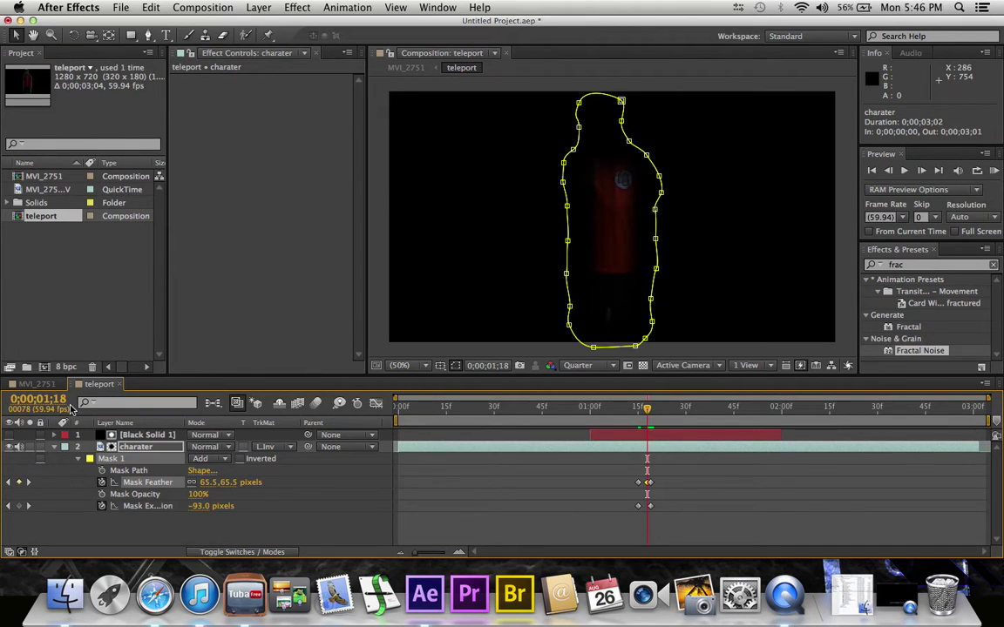
{"action": "left_click", "coordinate": [34, 385]}
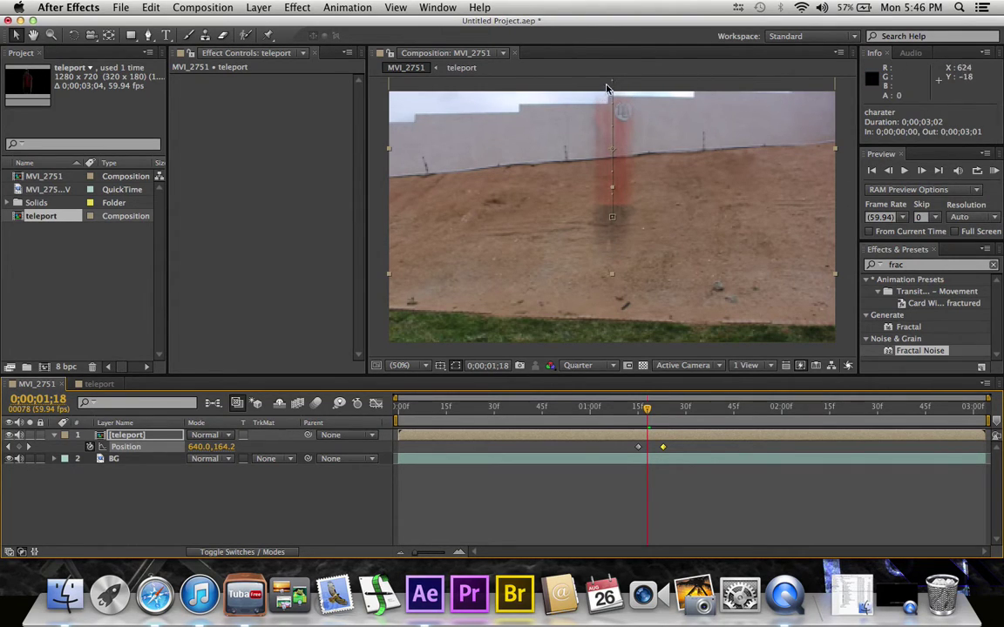
- Trim the teleport layer's out-point to shortly after the rise, then return to about 1:12
{"action": "left_click_drag", "start_coordinate": [634, 419], "coordinate": [666, 421]}
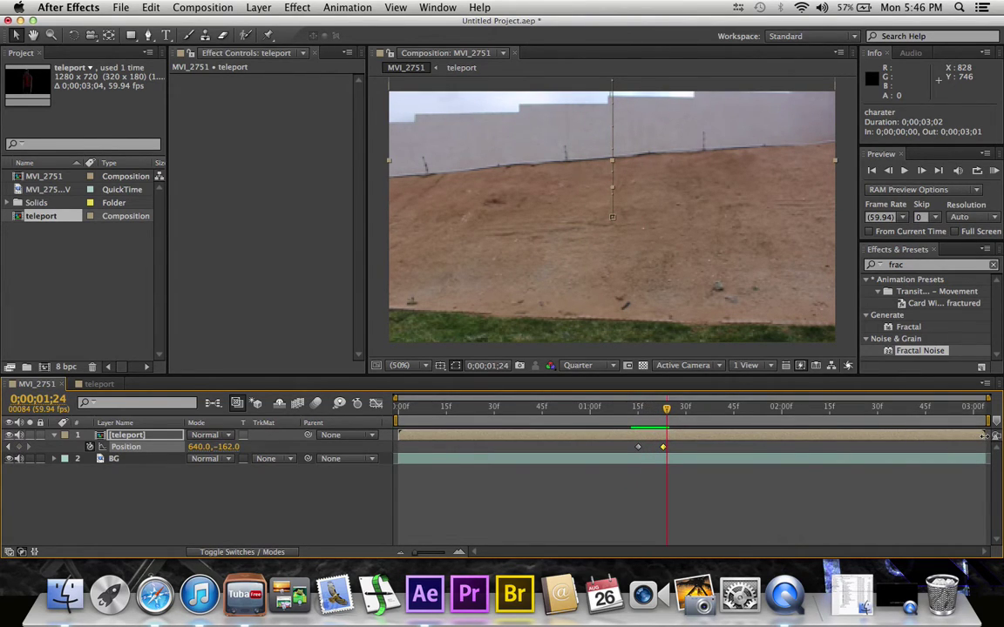
{"action": "left_click_drag", "start_coordinate": [986, 435], "coordinate": [684, 434]}
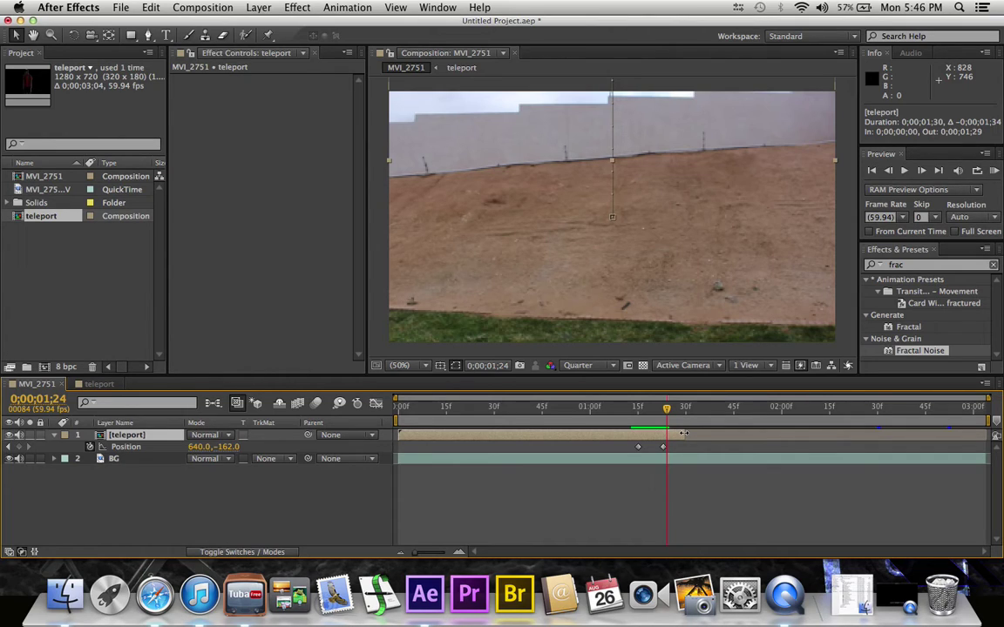
{"action": "left_click", "coordinate": [175, 245]}
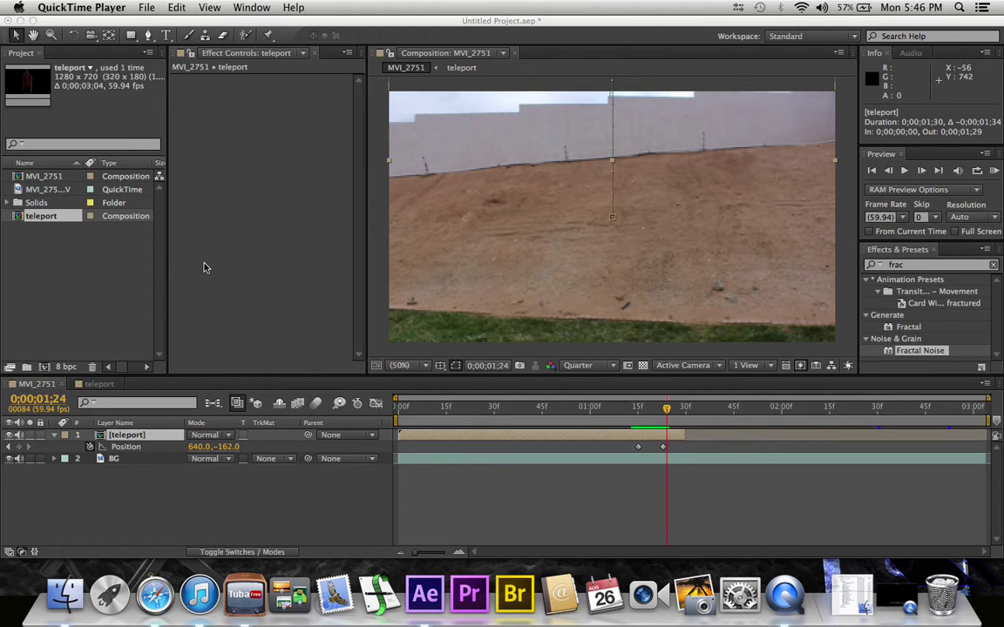
{"action": "left_click", "coordinate": [625, 410]}
{"action": "left_click", "coordinate": [629, 410]}
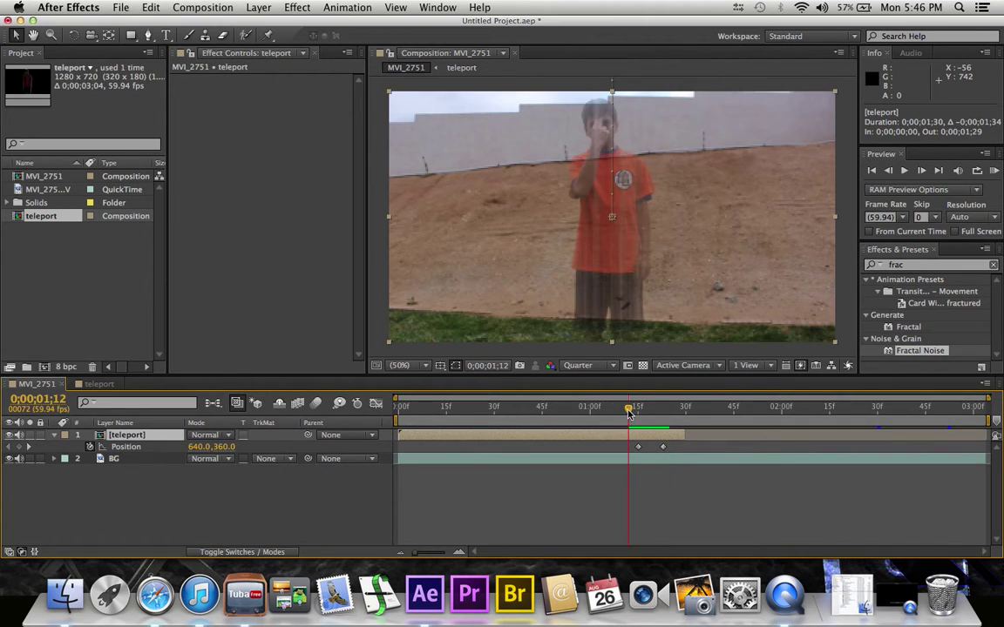